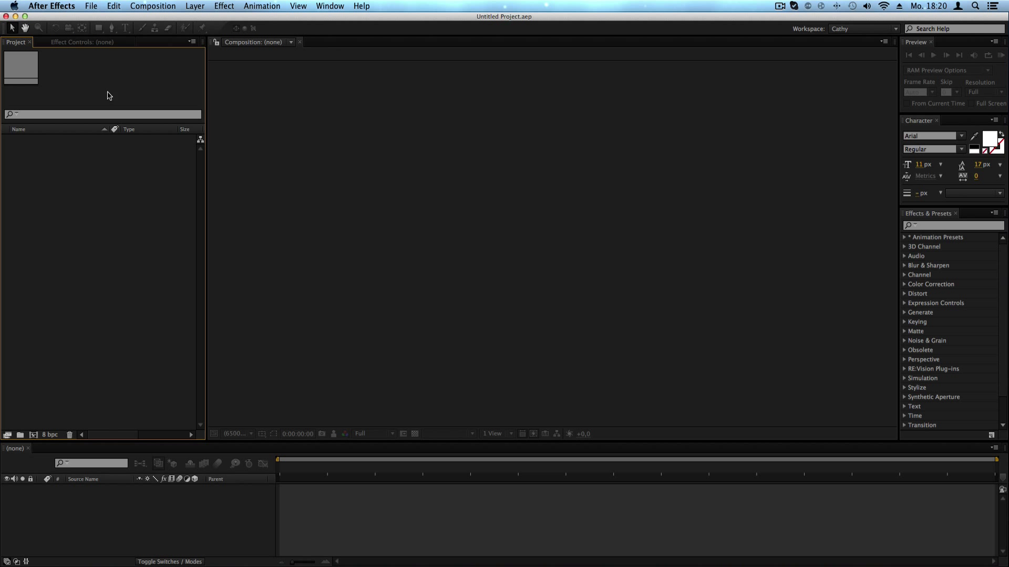
left_click(93, 8)
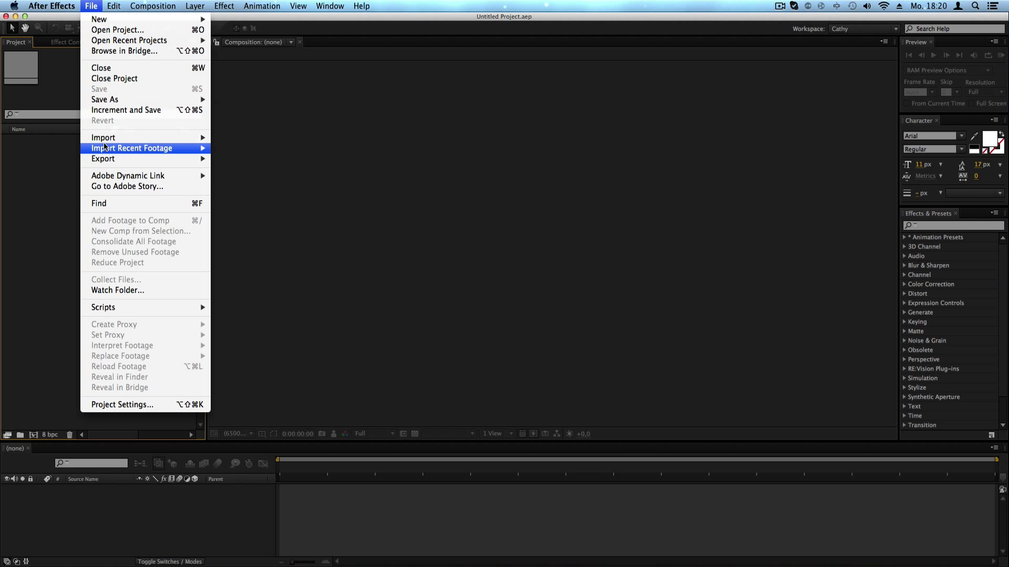
mouse_move(105, 142)
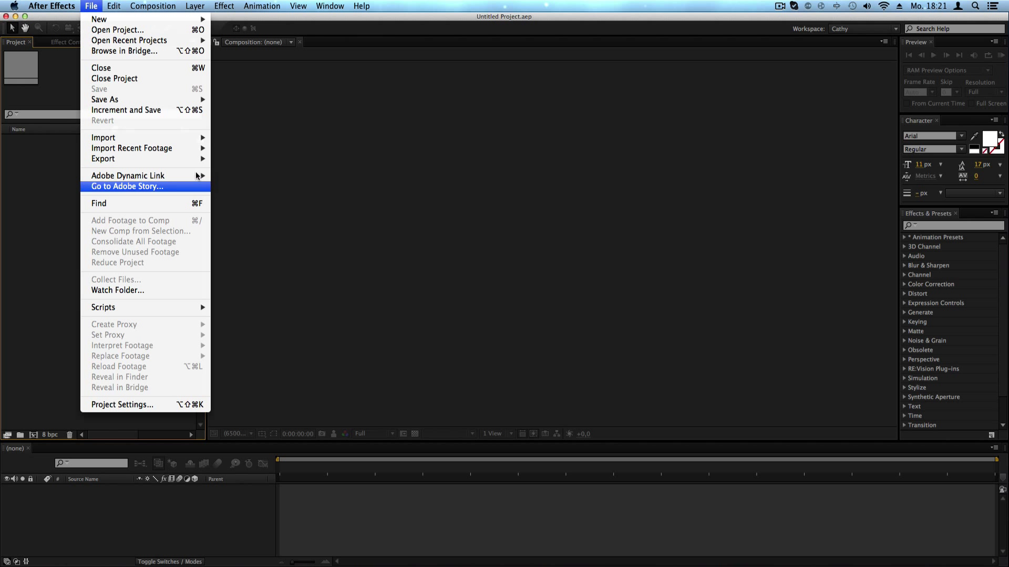
mouse_move(169, 139)
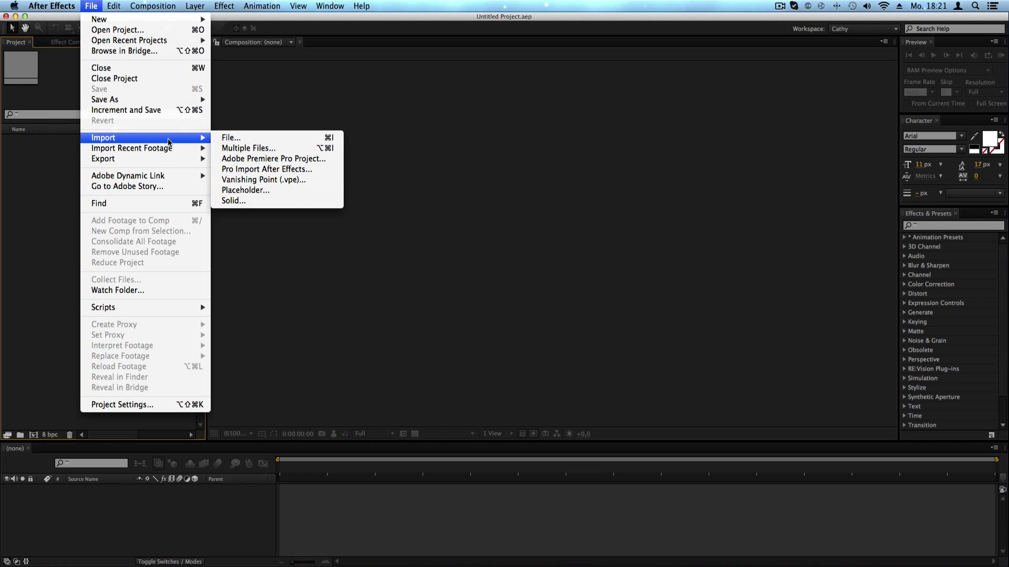
left_click(87, 4)
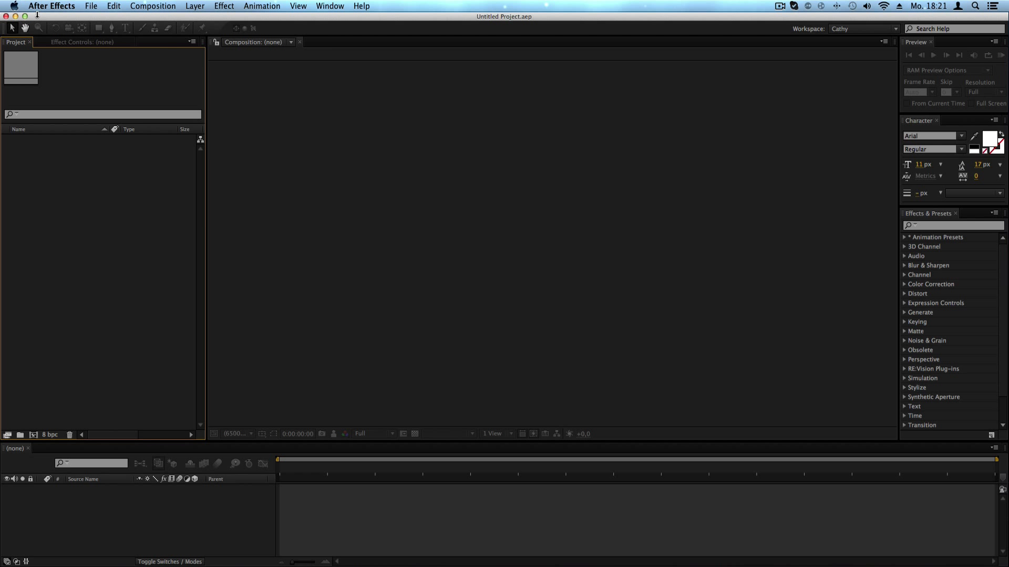
Import MVI_3139.MOV into the project straight from the Tutorial After effects folder on the desktop.
left_click_drag(54, 18, 168, 18)
double_click(64, 306)
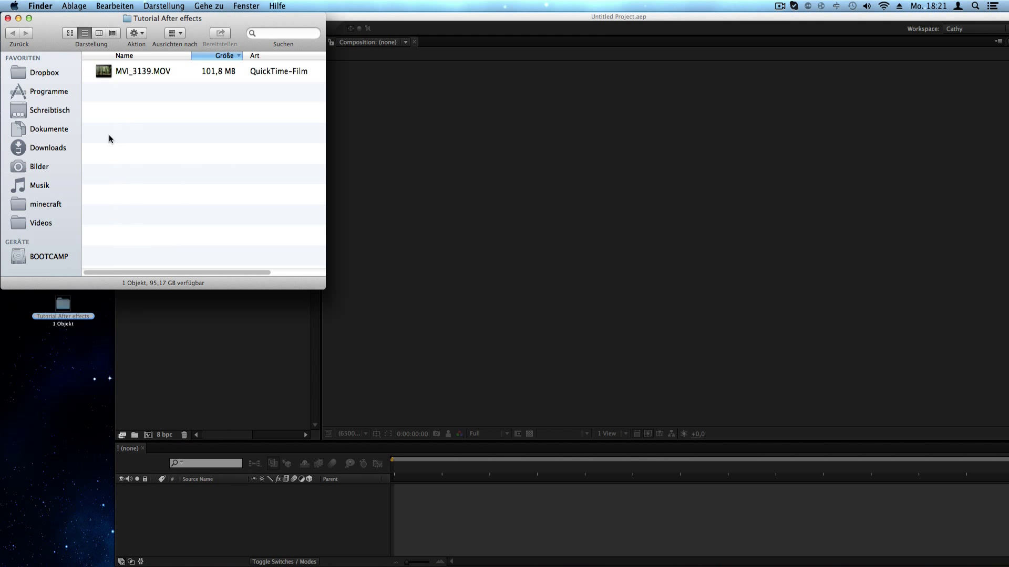
left_click_drag(74, 18, 556, 79)
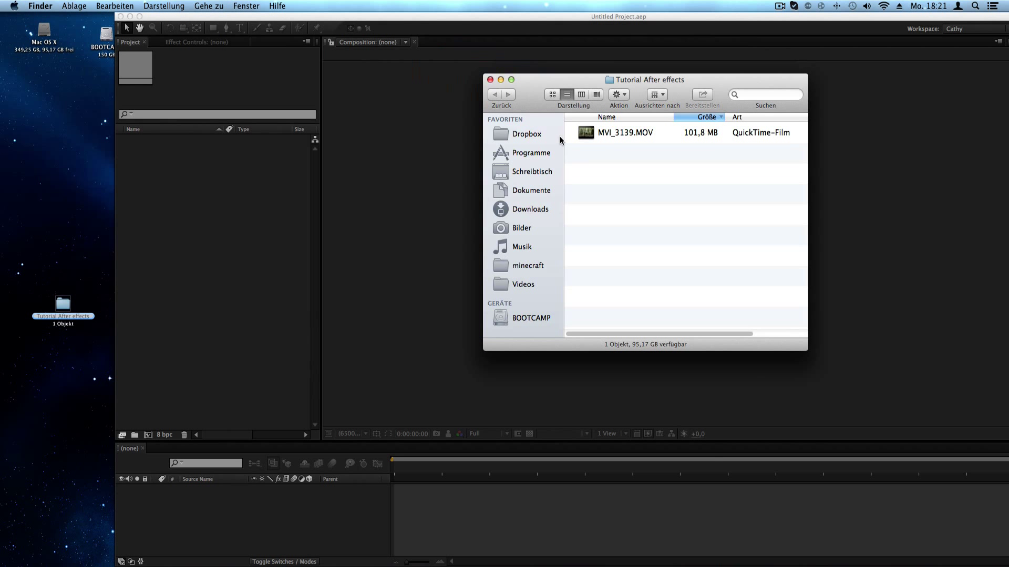
left_click_drag(584, 138, 210, 232)
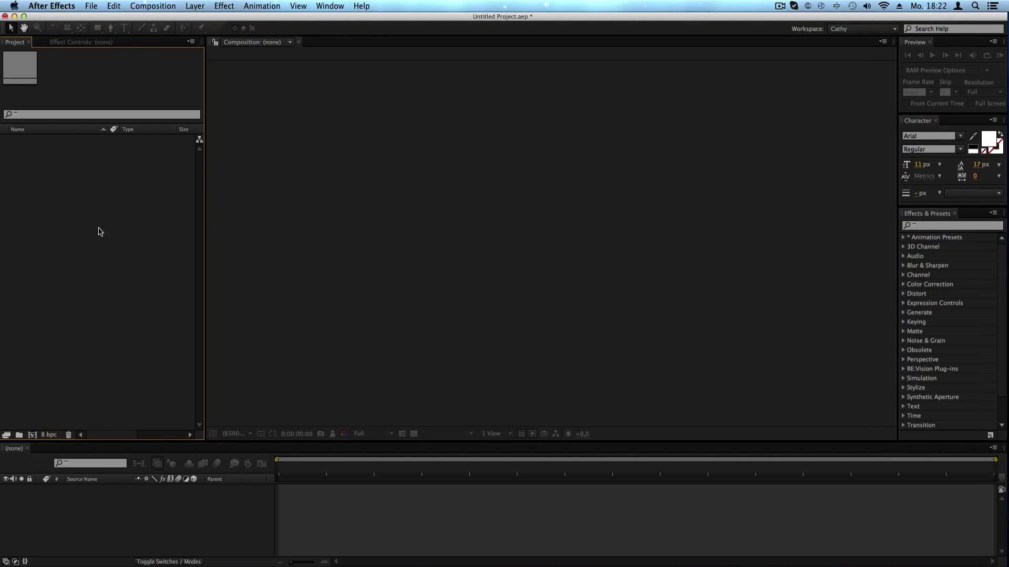
Import MVI_3139.MOV from the Tutorial After effects folder as footage using the Import File dialog.
double_click(91, 246)
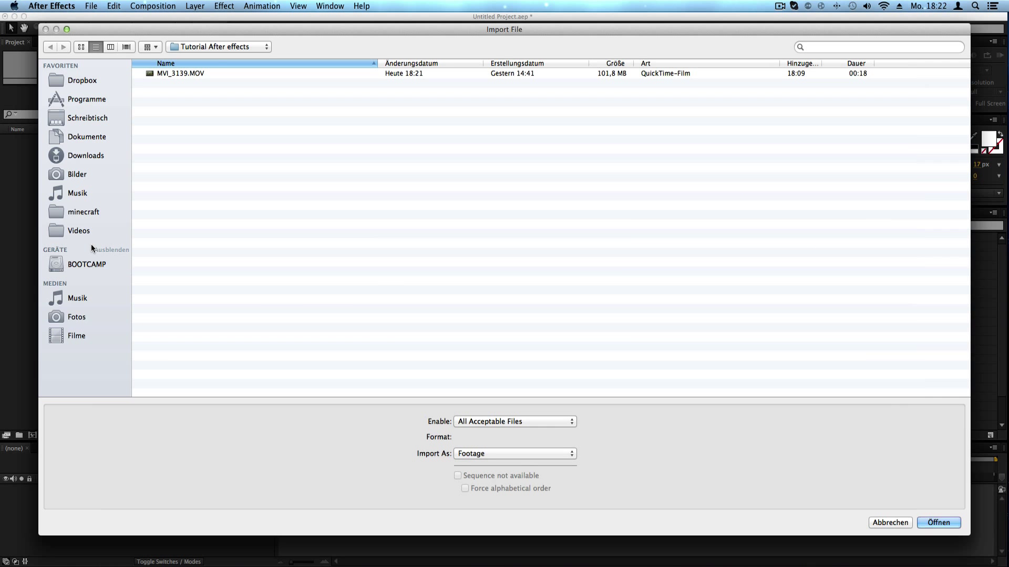
left_click(226, 46)
left_click(214, 49)
left_click(198, 73)
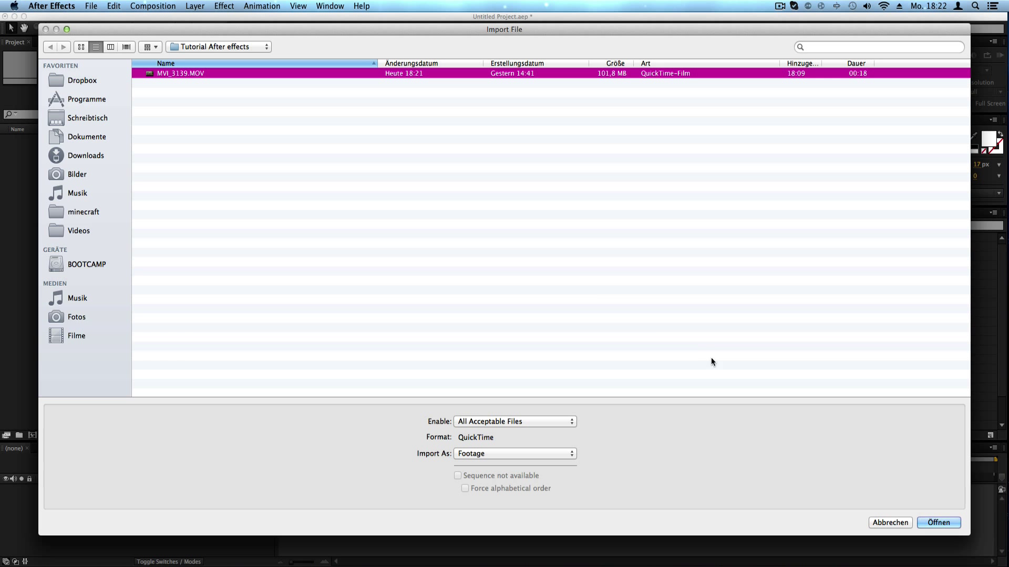
left_click(949, 522)
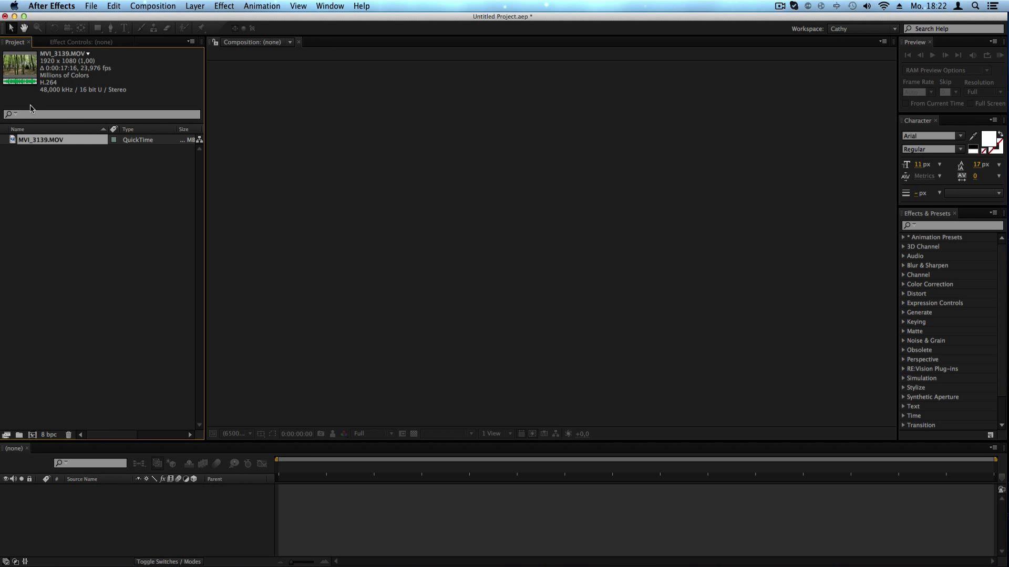
left_click(119, 223)
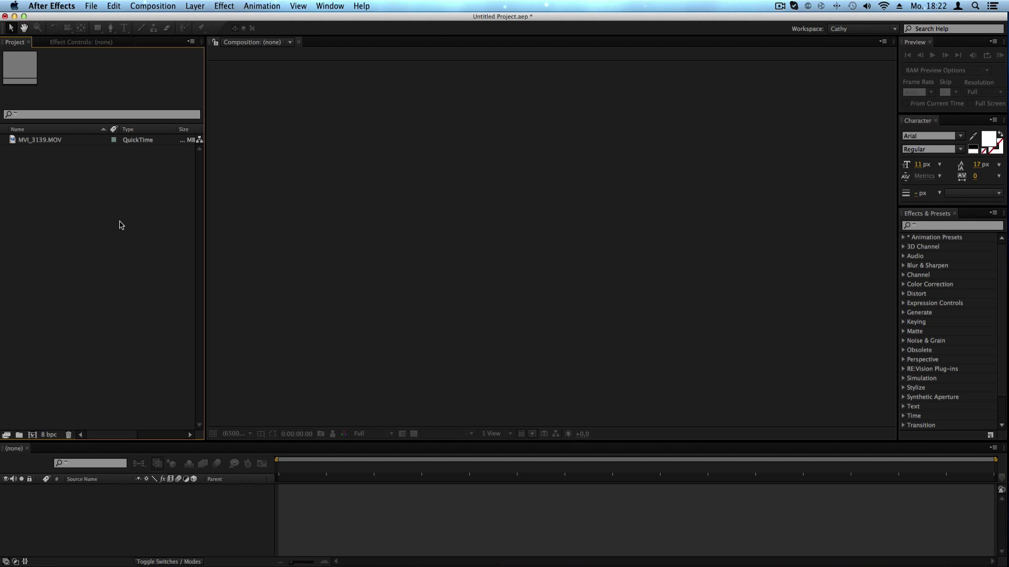
Rename the imported MVI_3139.MOV footage to Woods in the project.
left_click(36, 140)
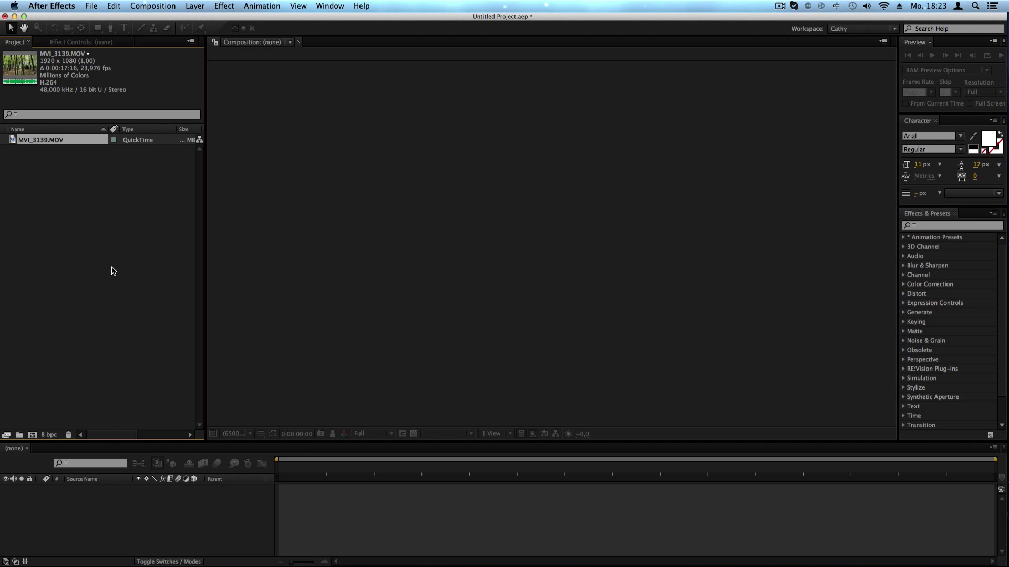
left_click(66, 203)
left_click(65, 140)
key("Return")
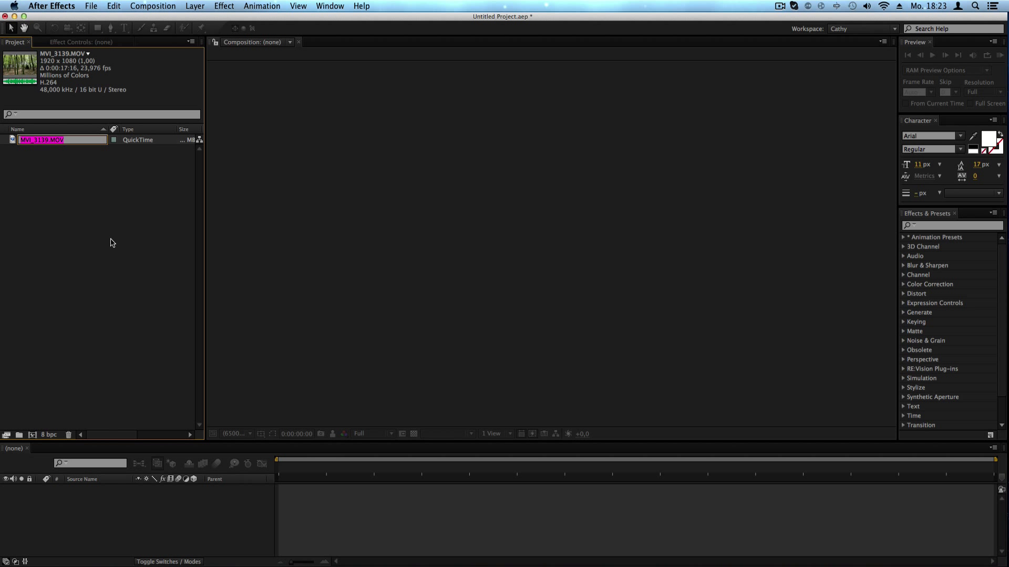
type("Woods")
key("Return")
left_click(139, 244)
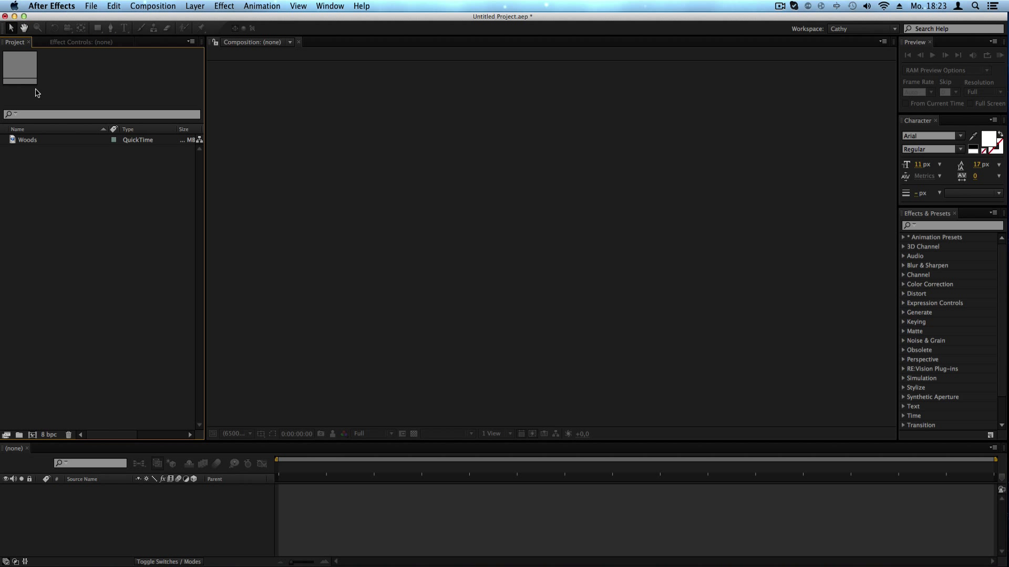
Widen the project area and its Size column, with the footage list sorted by Type.
left_click(74, 141)
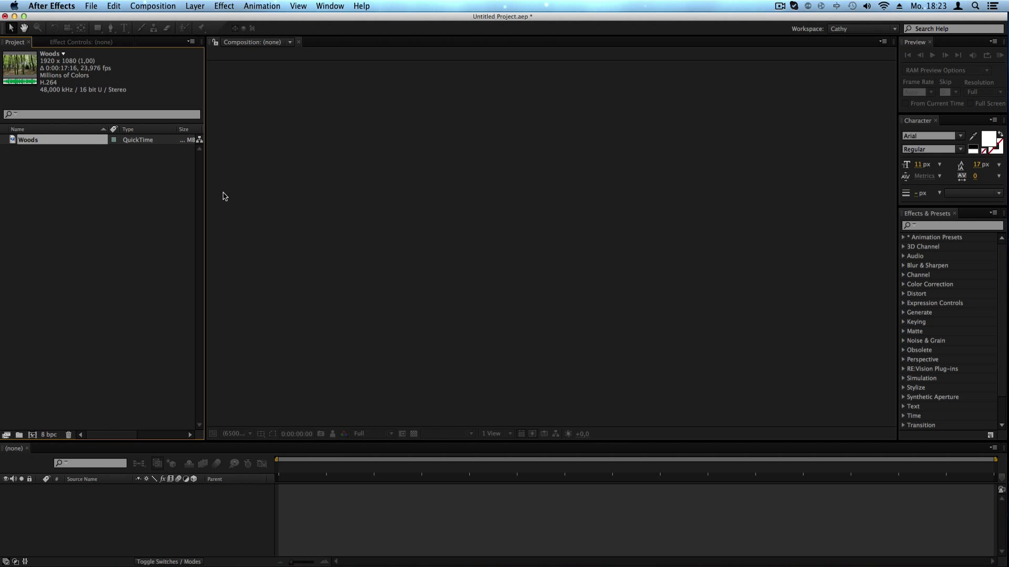
left_click_drag(205, 200, 512, 212)
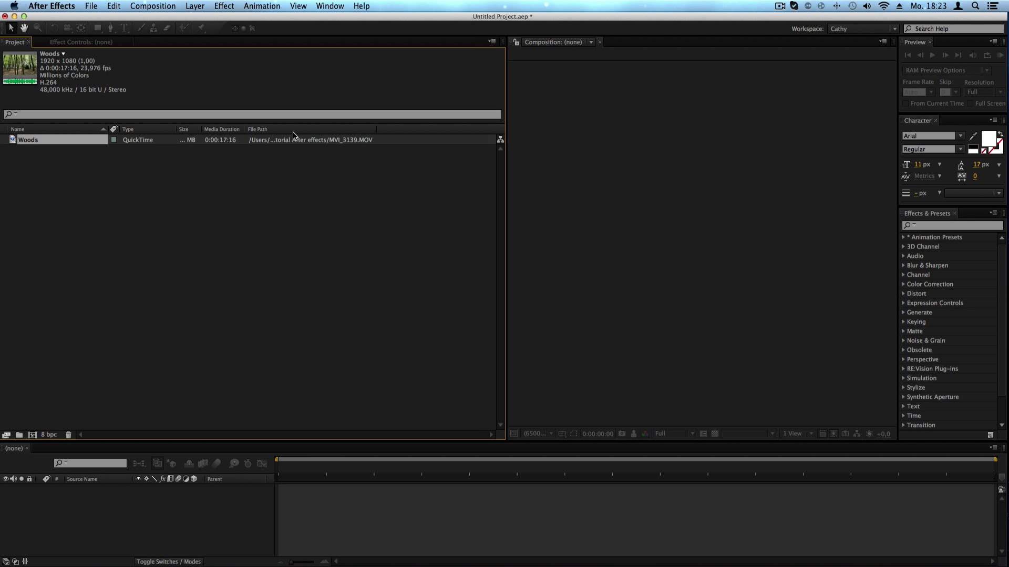
left_click(135, 130)
left_click(154, 184)
left_click(151, 143)
left_click_drag(200, 130, 230, 130)
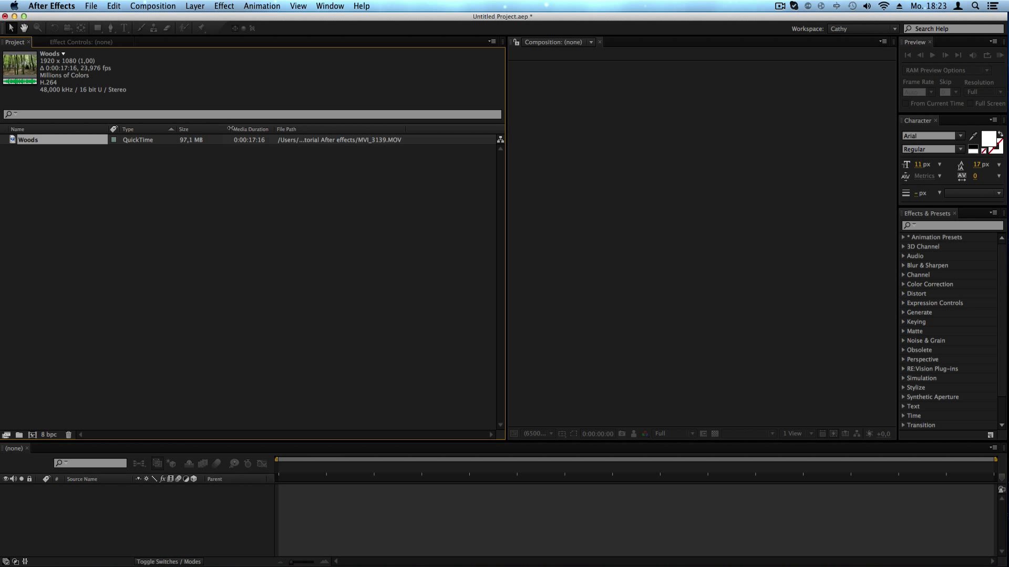
left_click(197, 159)
left_click(194, 143)
Check which columns the footage list can display, and narrow the project area to show only up to Type.
right_click(308, 132)
mouse_move(328, 168)
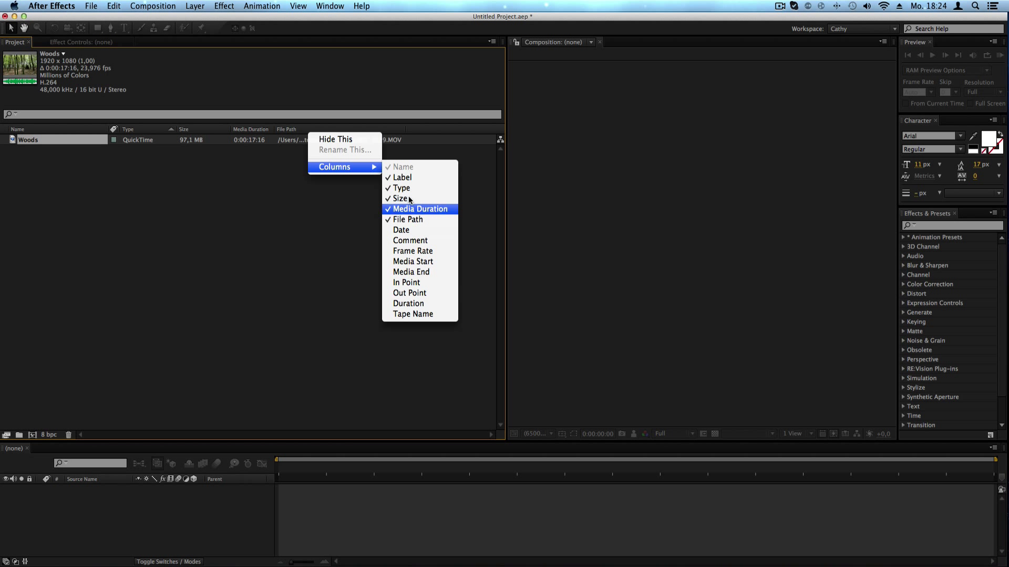
left_click(359, 222)
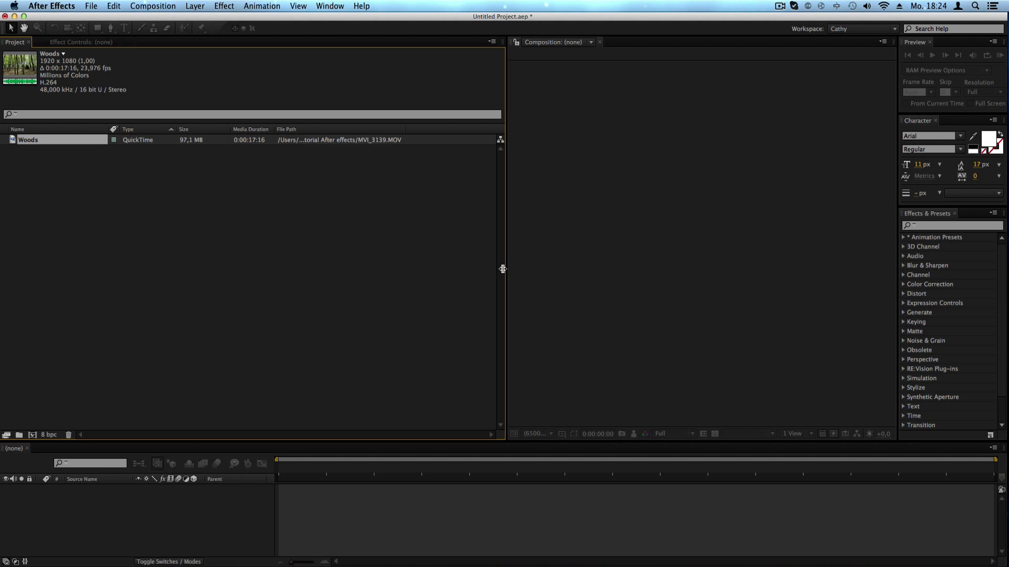
left_click_drag(506, 268, 180, 295)
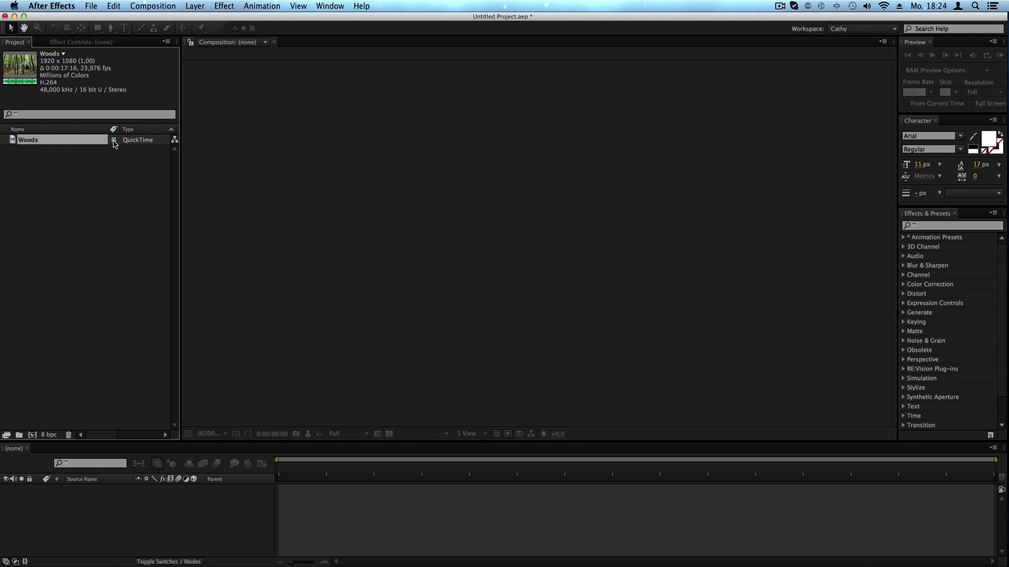
Set the label colour of the Woods footage to Red and check its thumbnail and details.
left_click(113, 141)
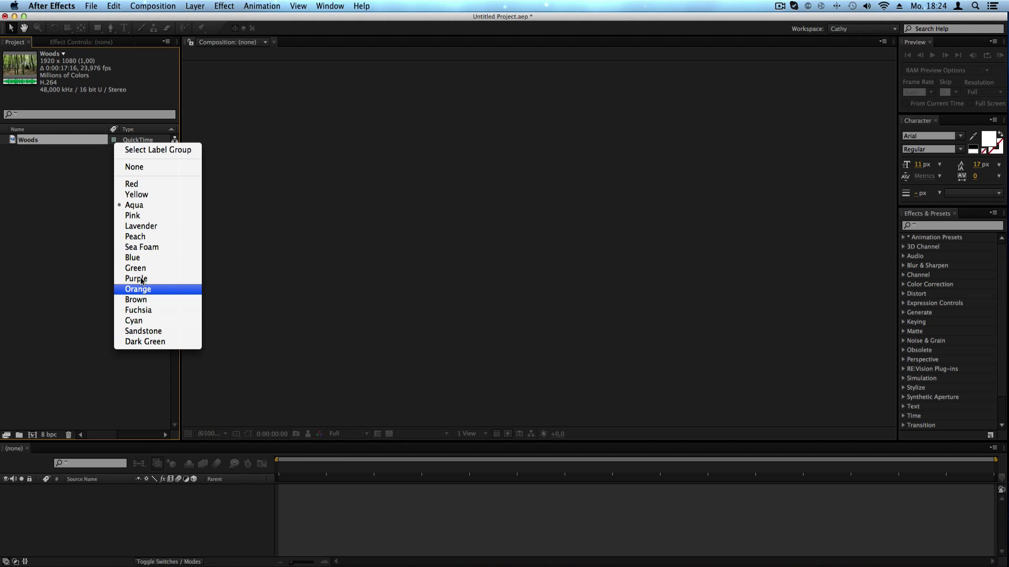
left_click(140, 185)
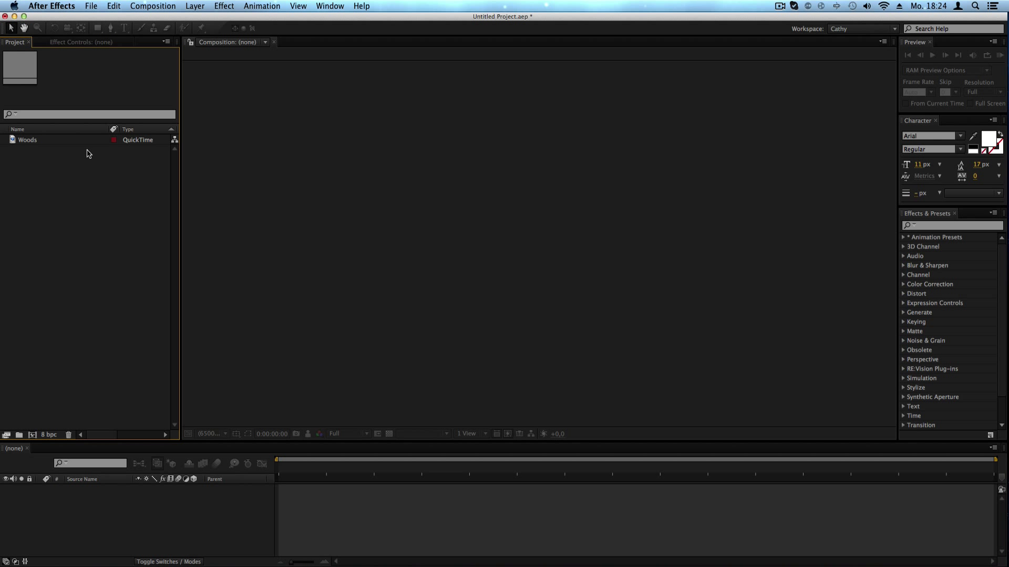
left_click(28, 141)
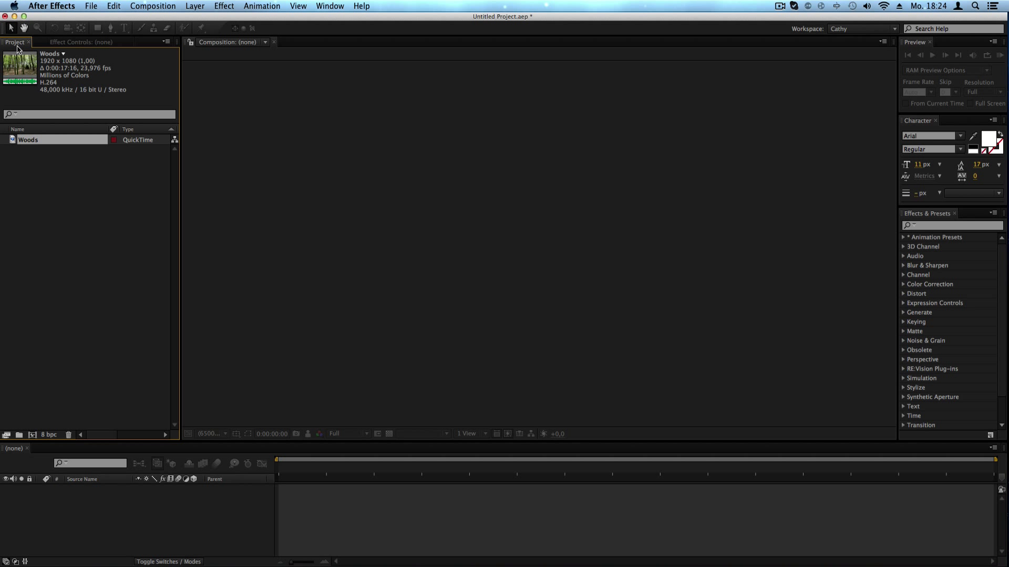
left_click(92, 222)
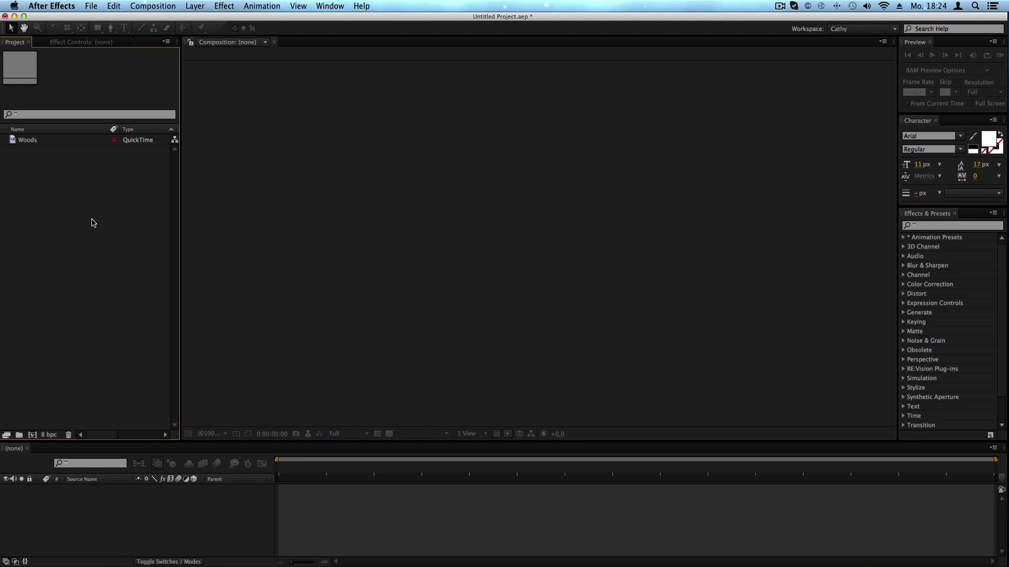
Duplicate the Woods footage in the project.
left_click(28, 141)
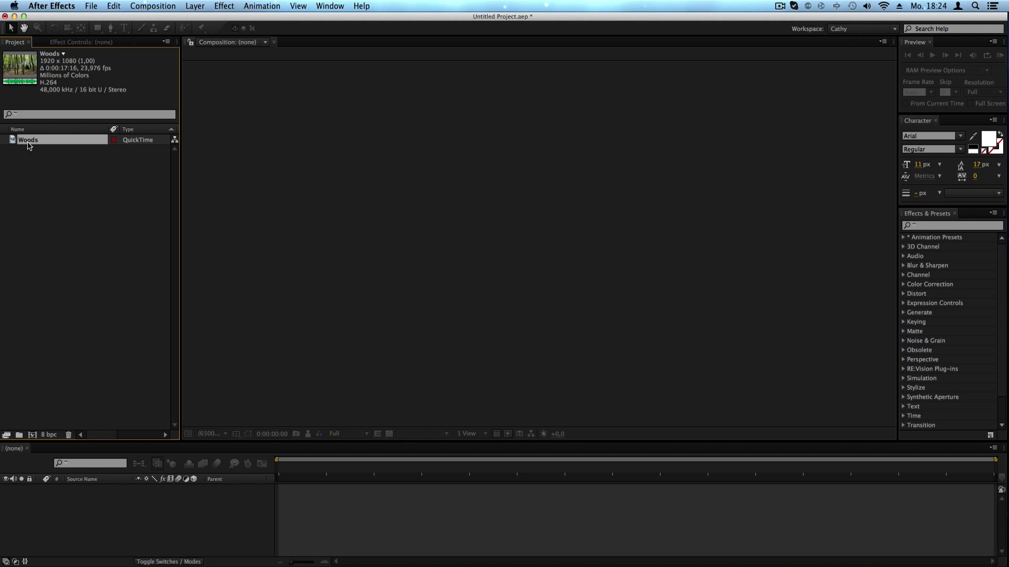
left_click(73, 193)
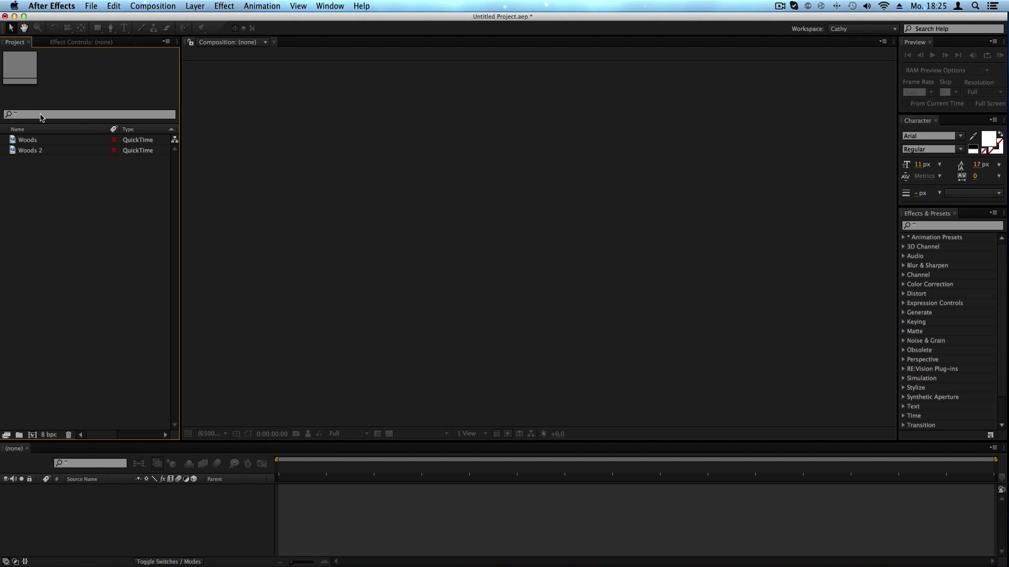
Search the project for Woods, inspect the first matching item, and clear the search.
left_click(88, 114)
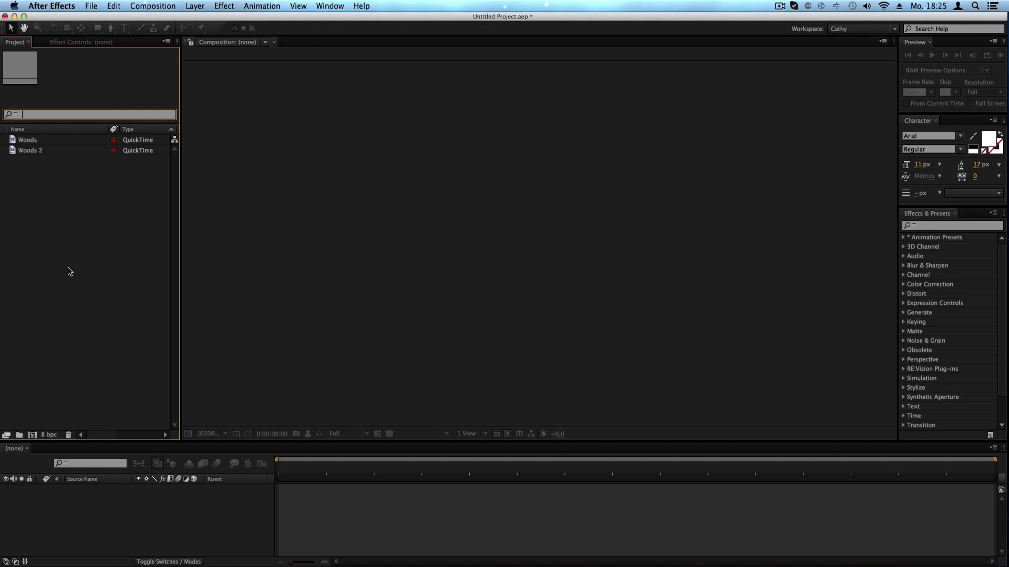
type("Woods")
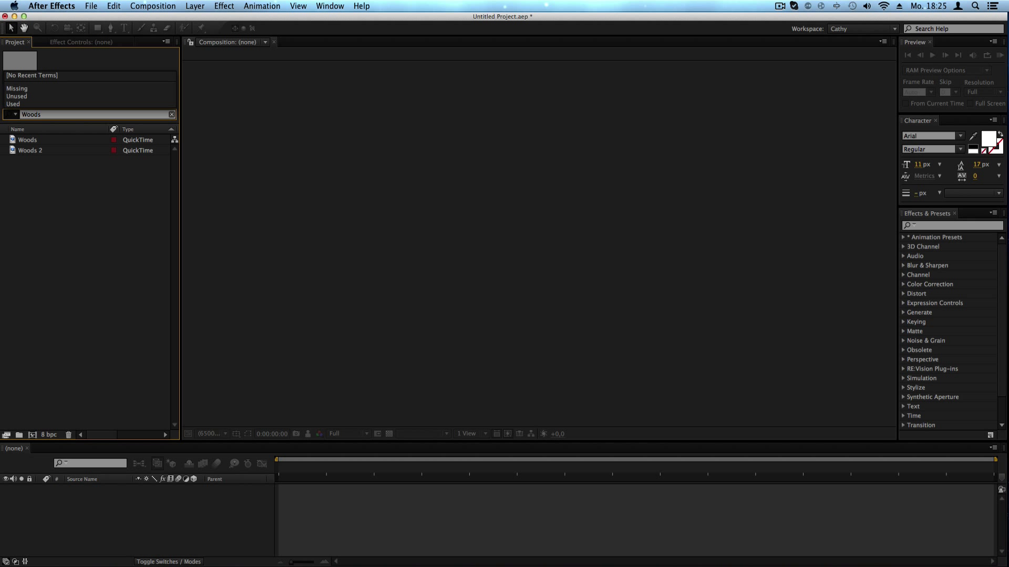
left_click(50, 140)
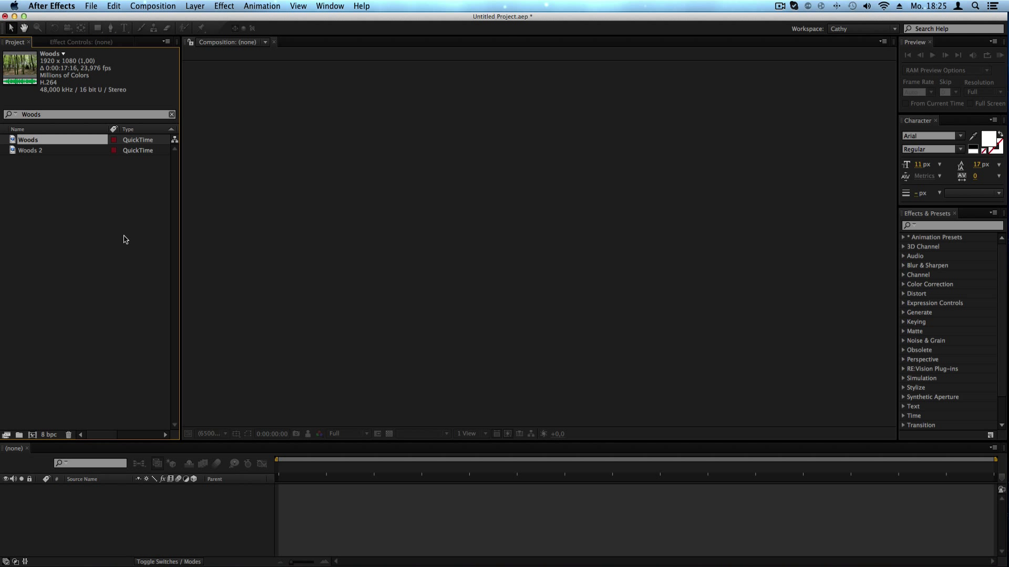
left_click(75, 169)
left_click(173, 115)
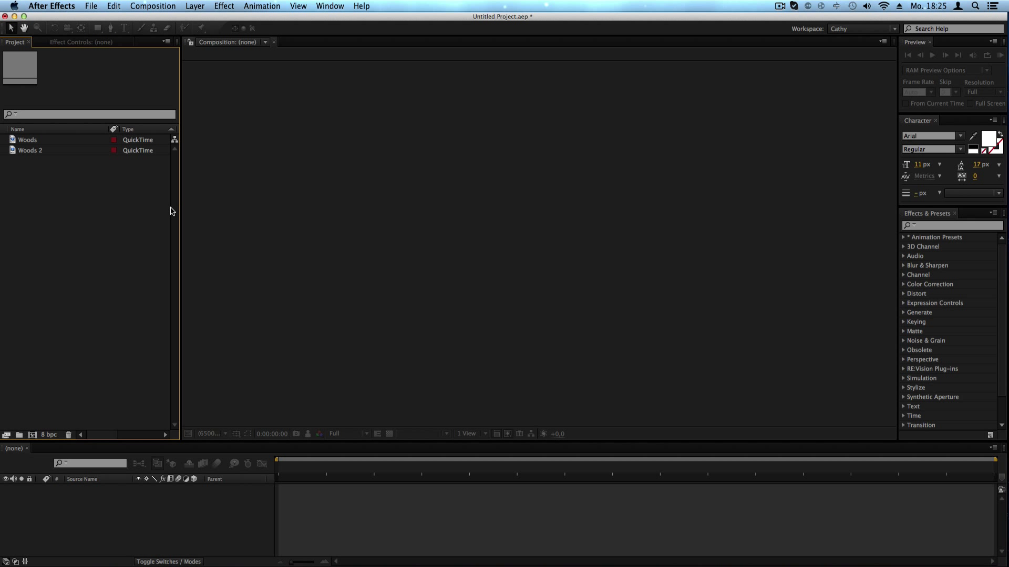
Delete the duplicate footage Woods 2 from the project and select the original Woods item.
left_click(78, 153)
left_click(88, 168)
left_click(58, 152)
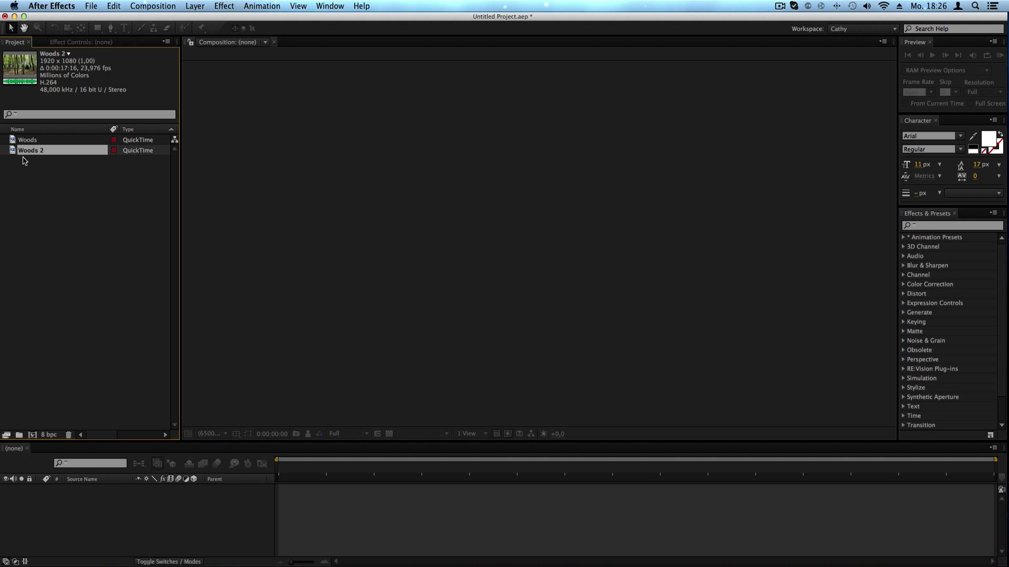
left_click(76, 162)
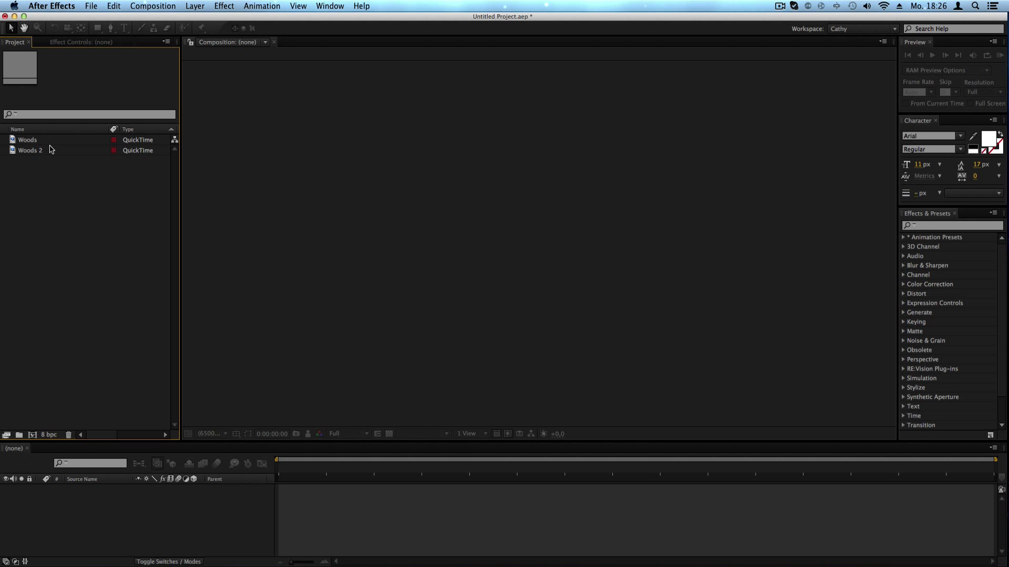
left_click(61, 152)
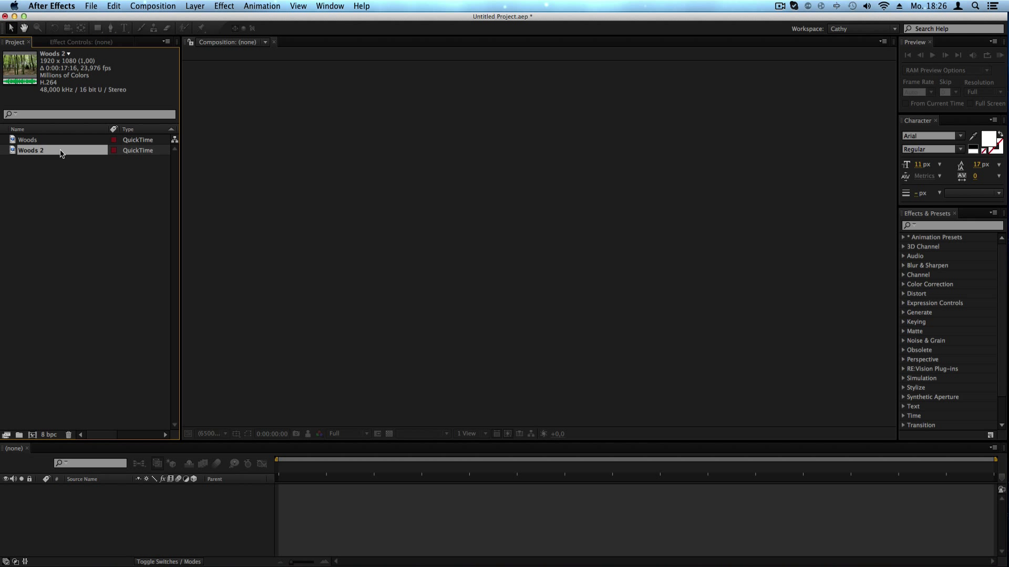
key("Delete")
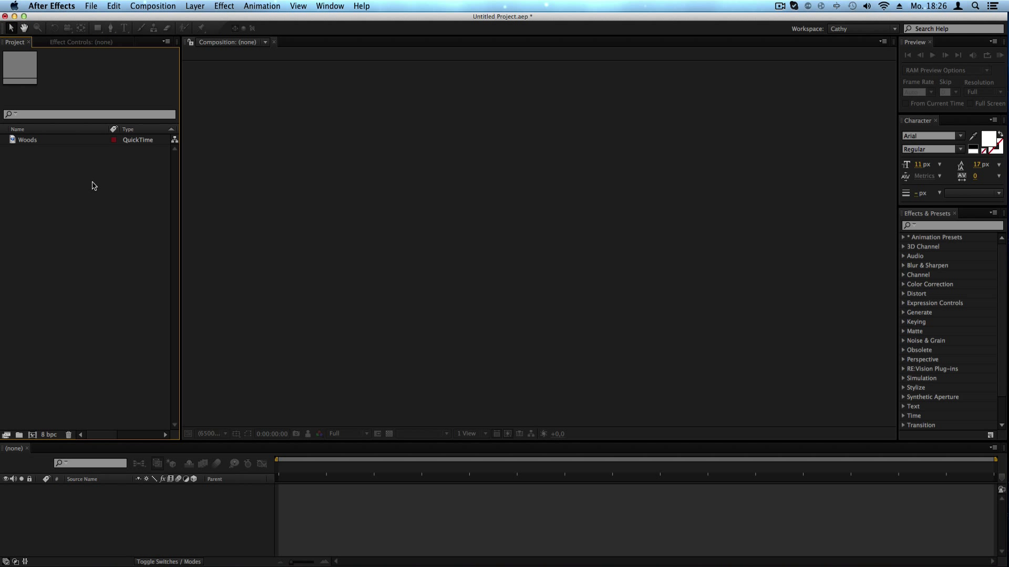
key("Down")
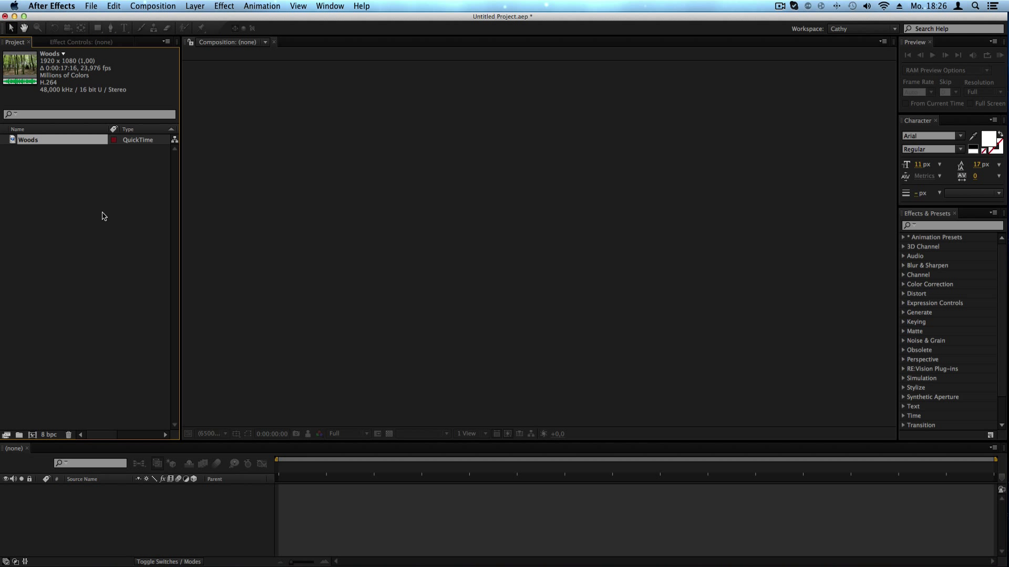
Open the Woods footage in the footage viewer, play it, and scrub to about 0:00:16:19.
left_click(118, 247)
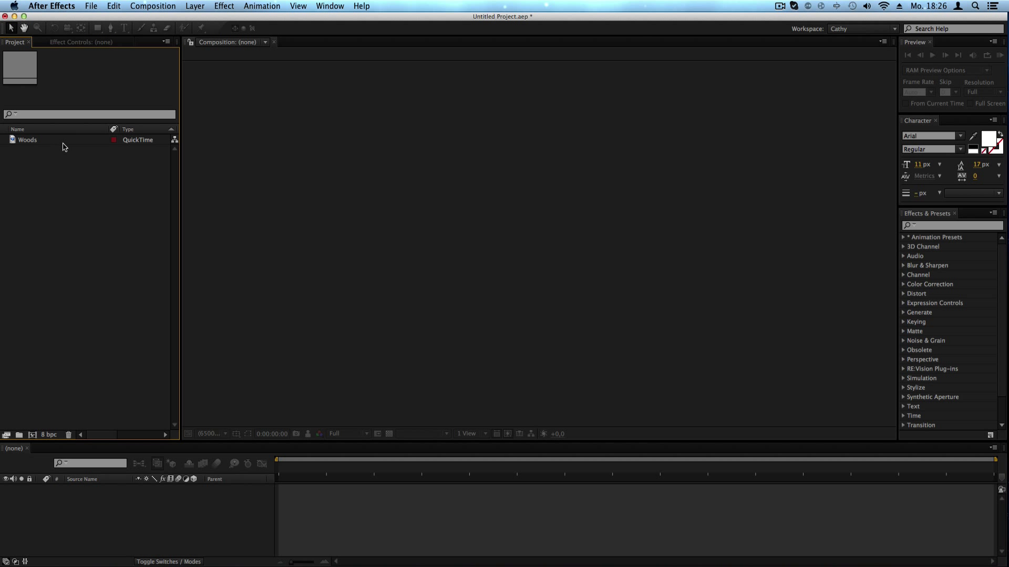
left_click(66, 141)
left_click(87, 190)
left_click(21, 141)
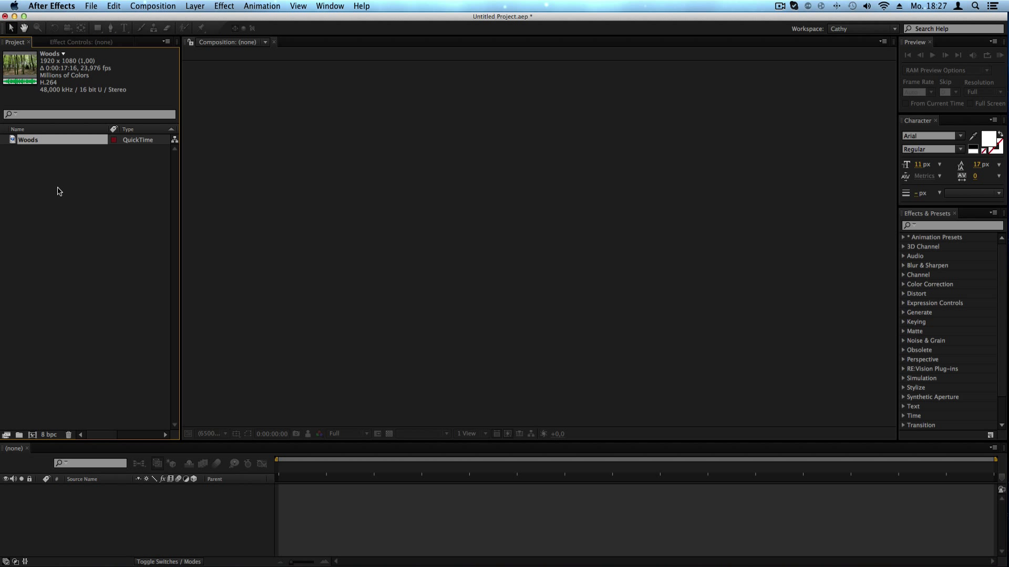
double_click(52, 142)
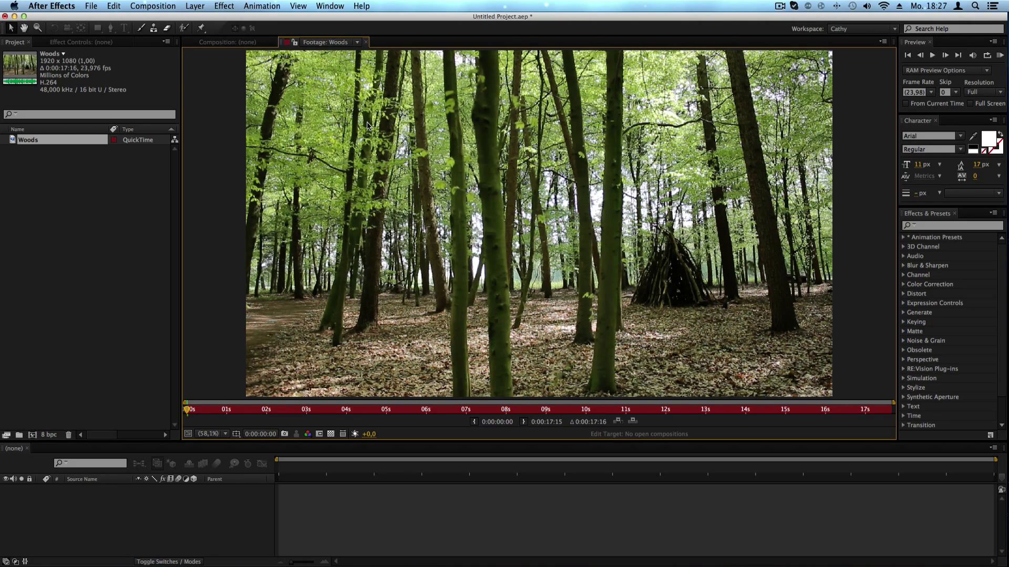
key("space")
left_click_drag(625, 410, 811, 405)
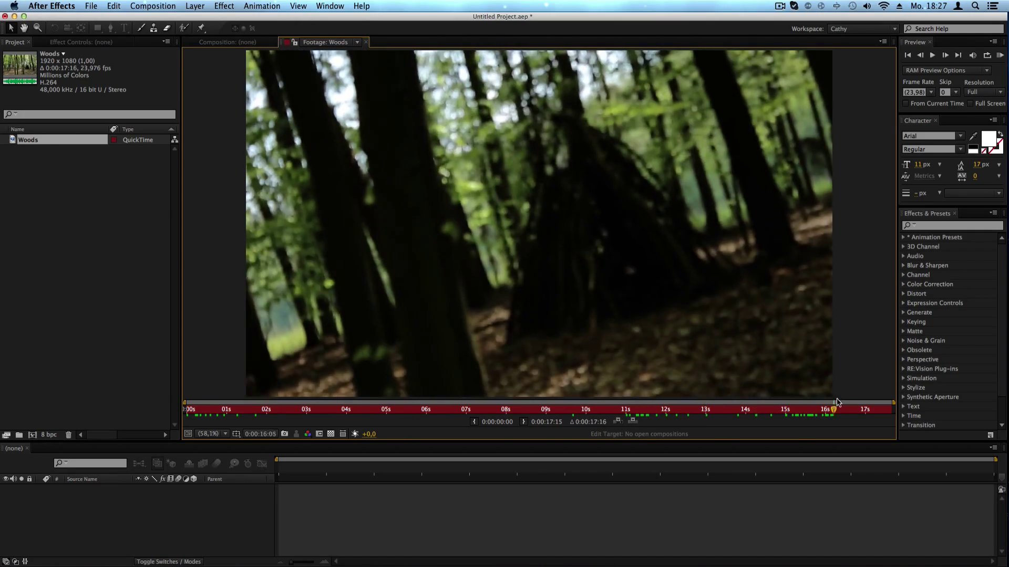
left_click_drag(734, 409, 857, 409)
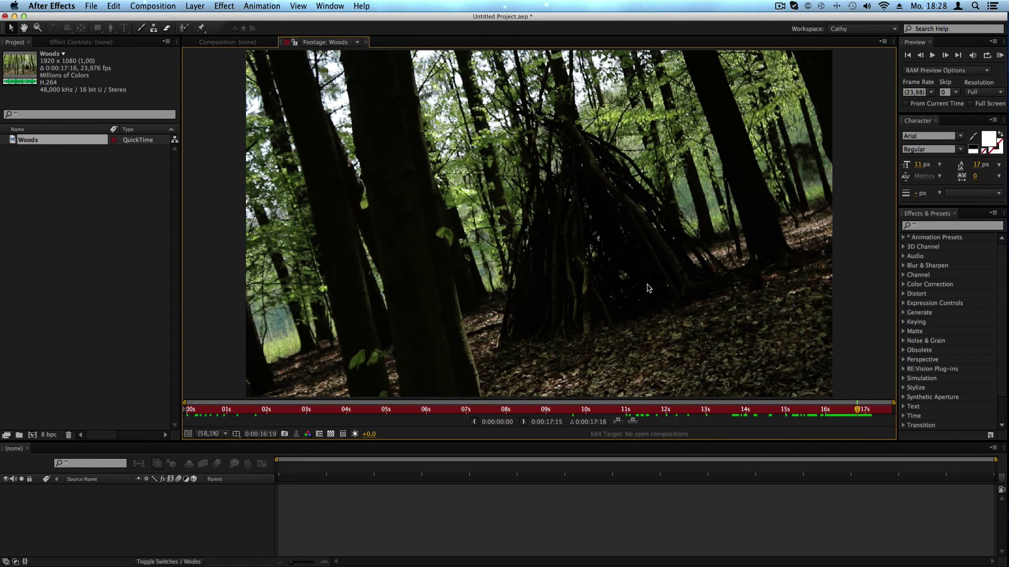
Inspect the current Woods footage frame at different magnifications up to 400%.
scroll(647, 288, "up", 2)
scroll(648, 288, "down", 5)
scroll(647, 288, "up", 7)
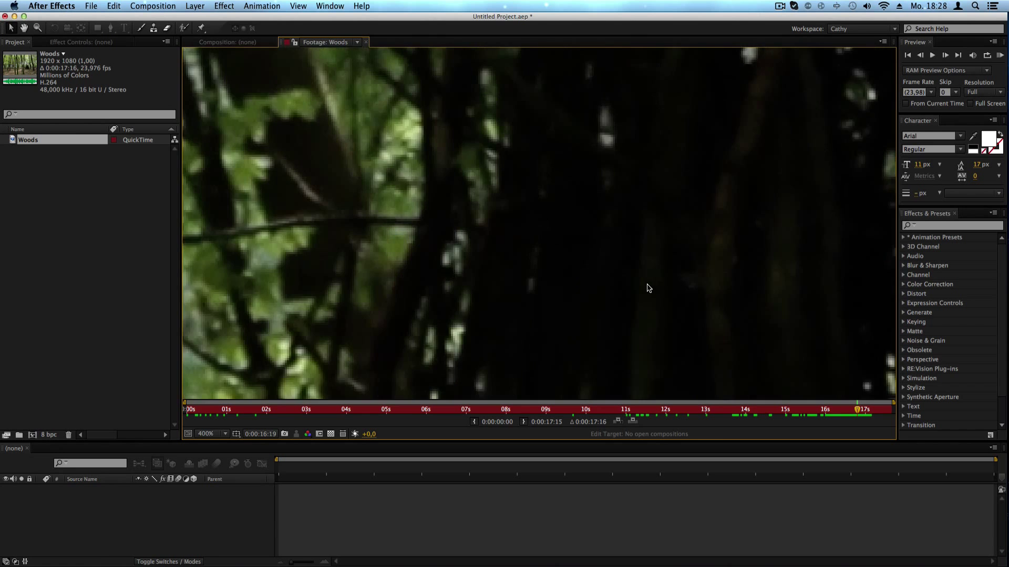
scroll(647, 288, "down", 8)
scroll(646, 286, "up", 6)
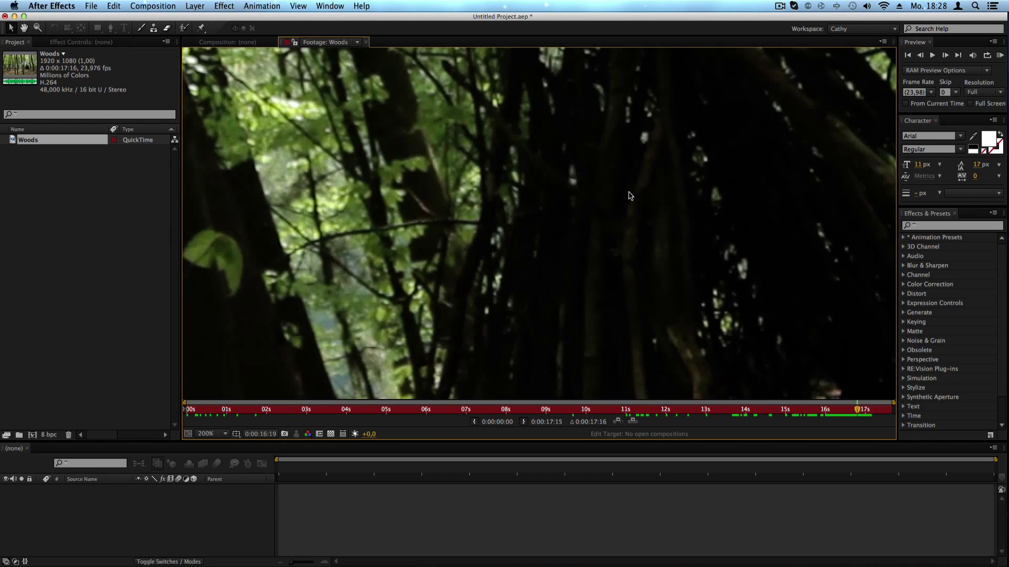
Examine the edges of the enlarged footage with the Hand tool, and centre the whole frame at 50% magnification.
key("h")
left_click_drag(301, 177, 524, 241)
left_click_drag(432, 155, 735, 317)
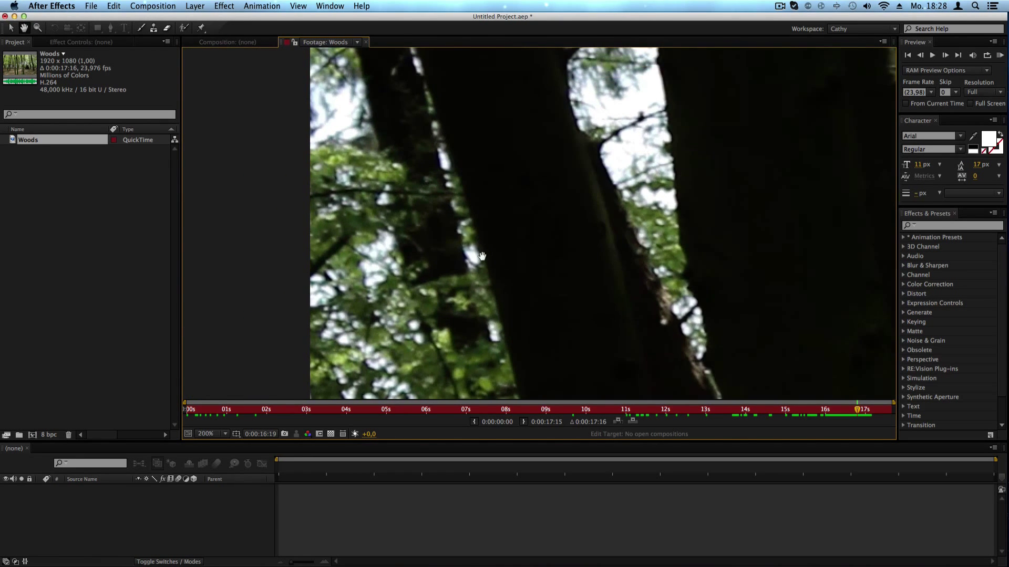
scroll(325, 194, "up", 2)
left_click_drag(337, 196, 517, 356)
scroll(473, 259, "down", 8)
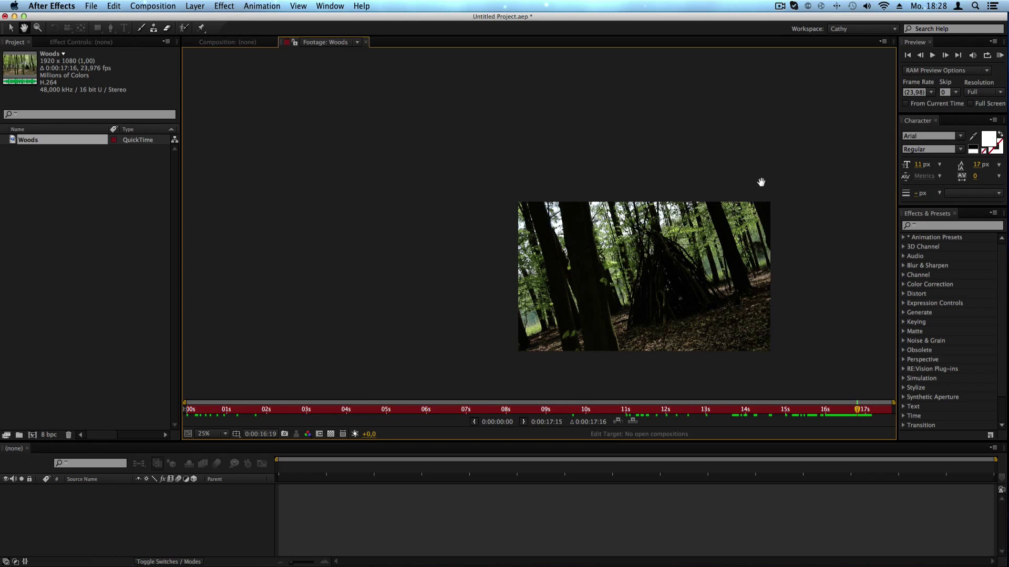
scroll(723, 288, "up", 2)
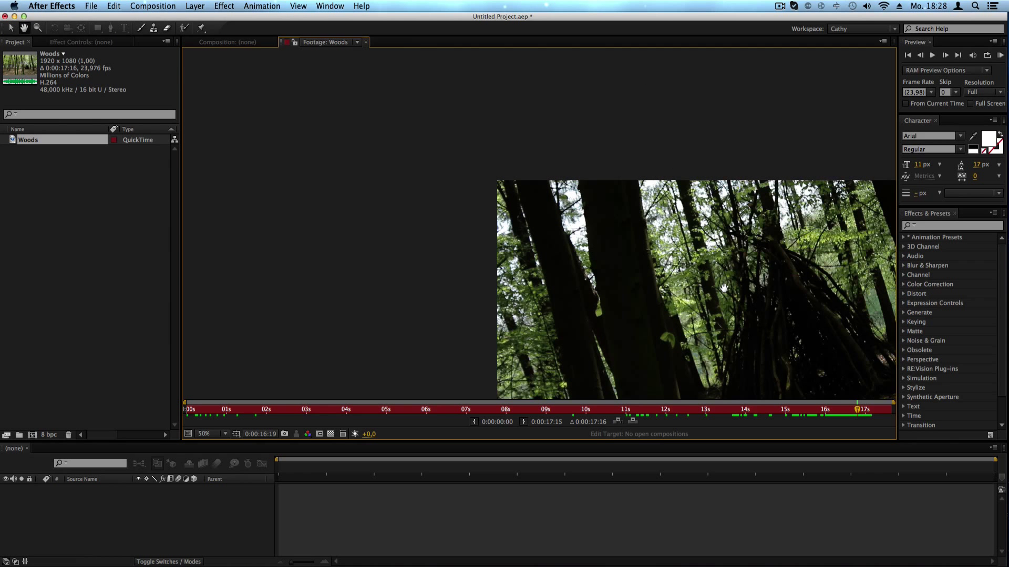
left_click_drag(768, 315, 552, 207)
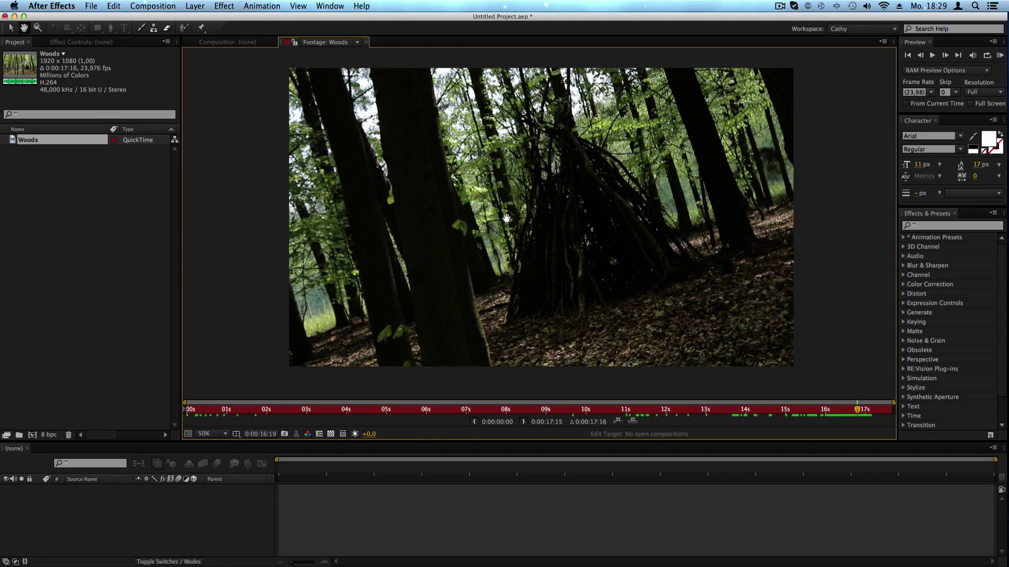
Return to the Selection tool, close the Woods footage view, and leave no project item selected.
key("v")
left_click(366, 42)
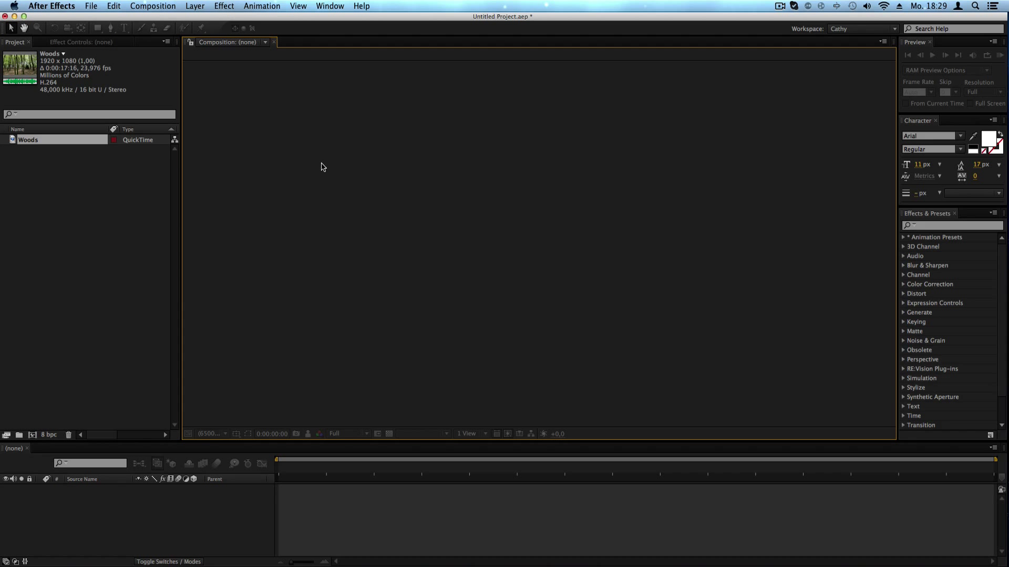
left_click(136, 291)
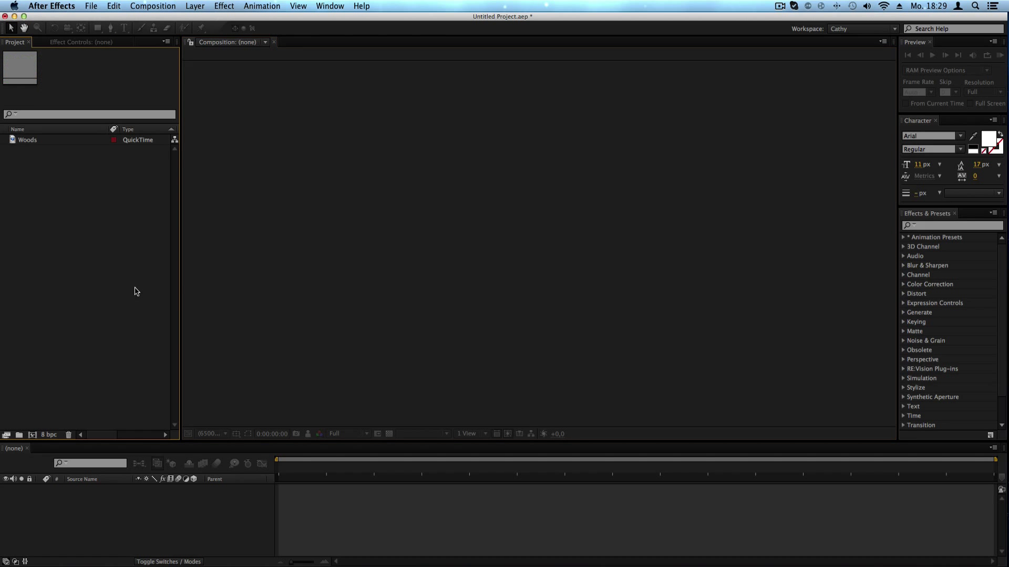
Start a new composition and name it Scary Woods.
left_click(157, 7)
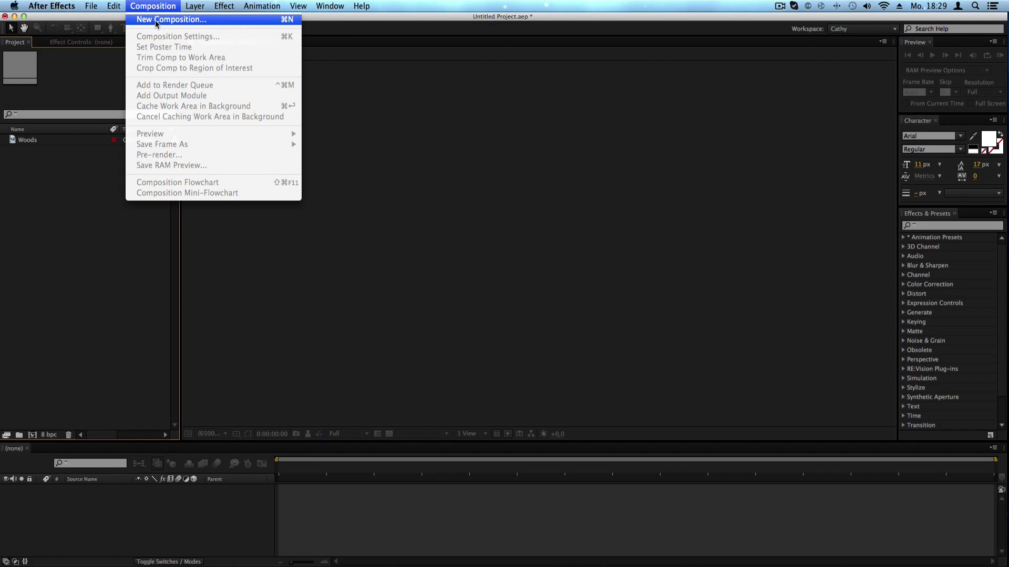
left_click(155, 20)
left_click_drag(298, 145, 506, 122)
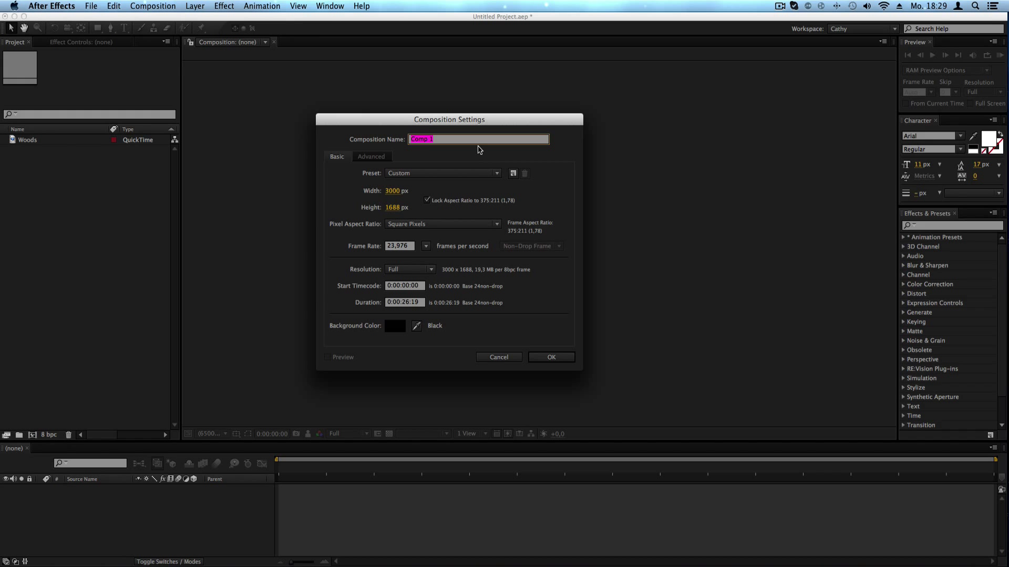
type("W")
type("Scary Wood")
left_click(552, 164)
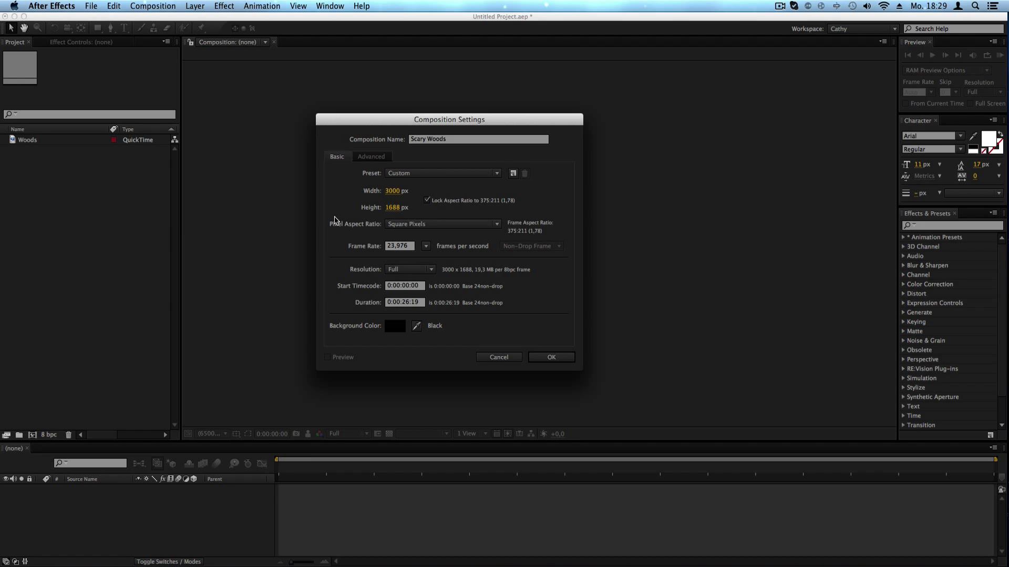
Look over the composition's advanced settings and apply the Web Video, 320 x 240 preset.
left_click(367, 159)
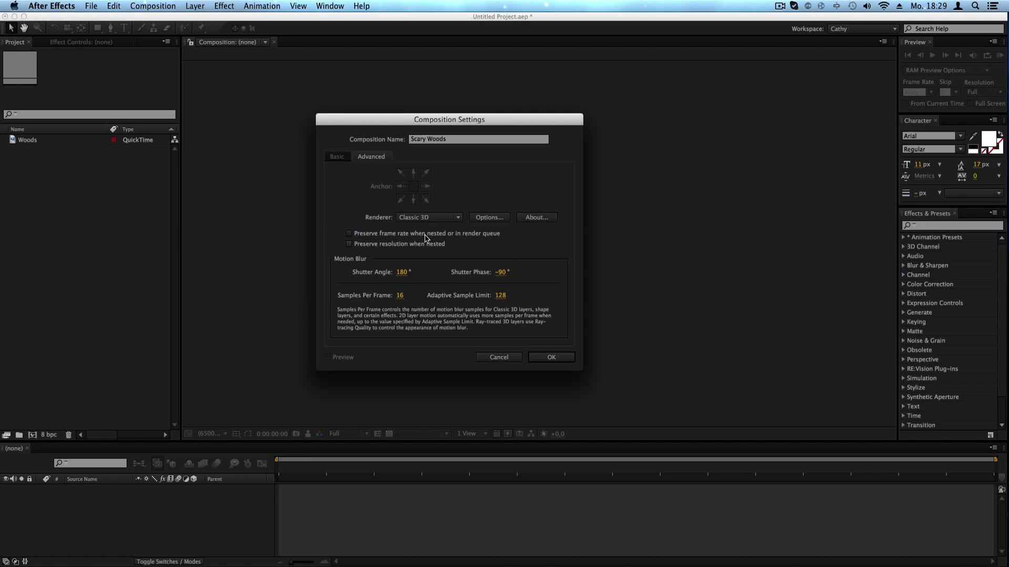
left_click(337, 159)
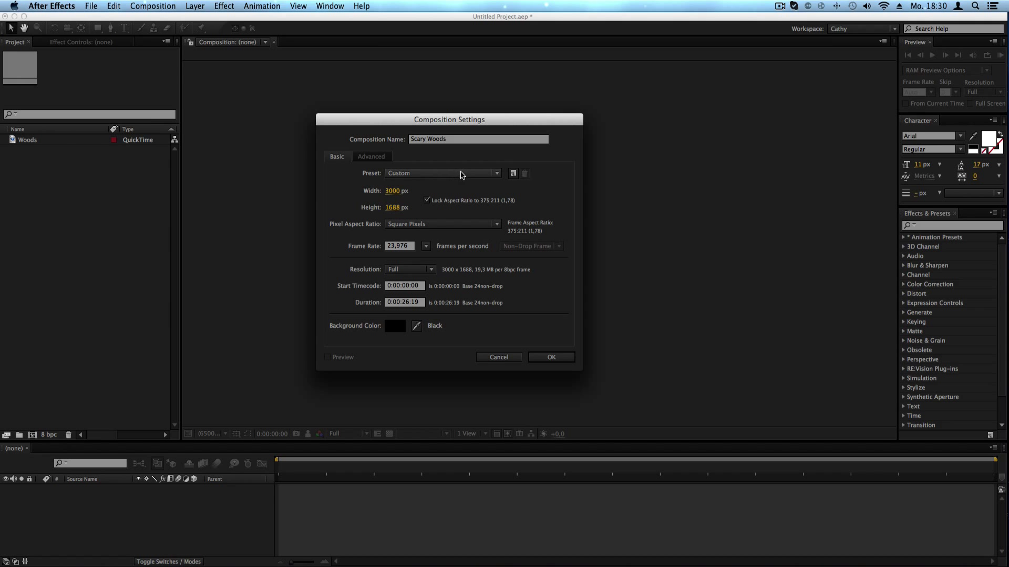
left_click(476, 174)
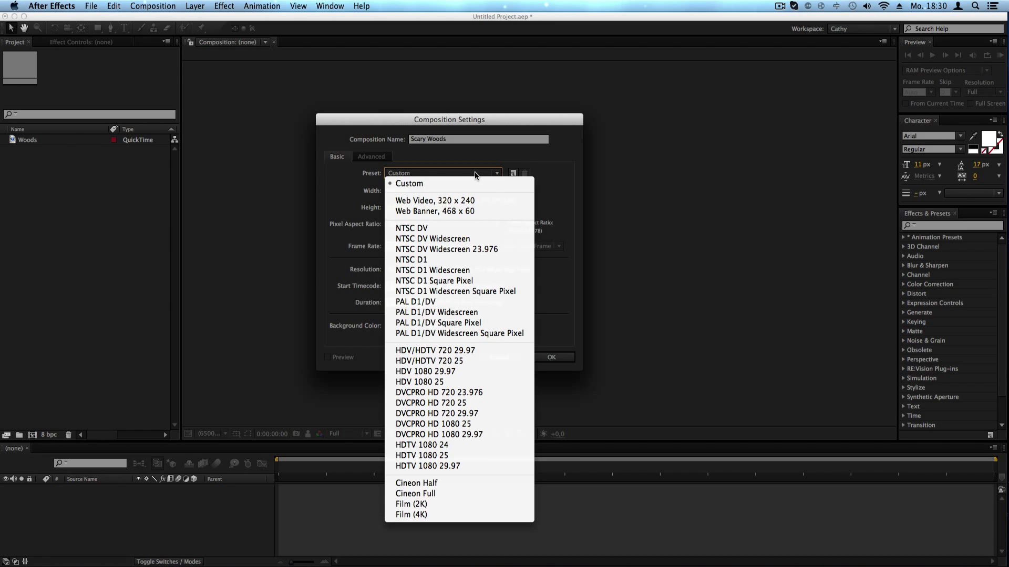
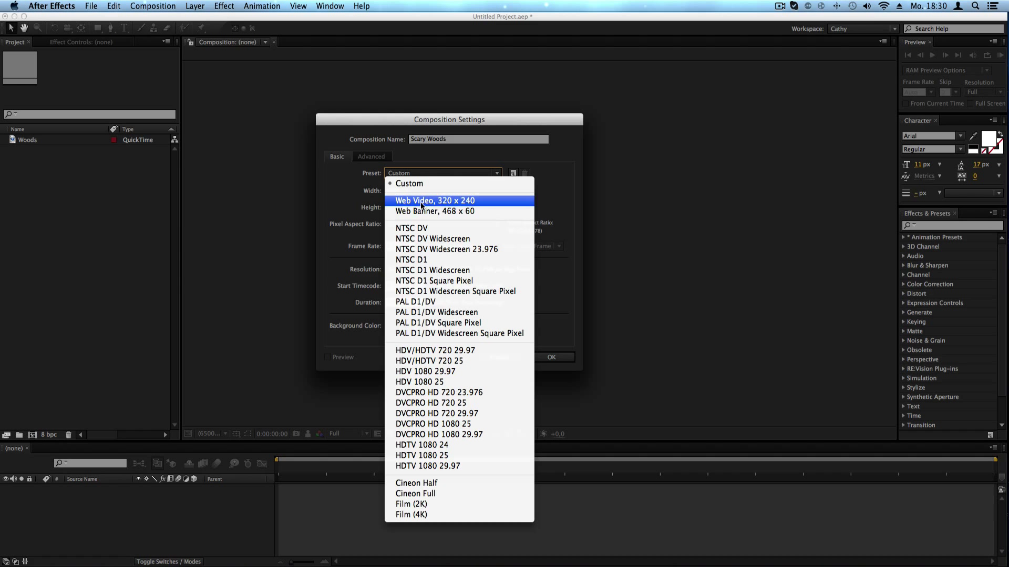
left_click(469, 202)
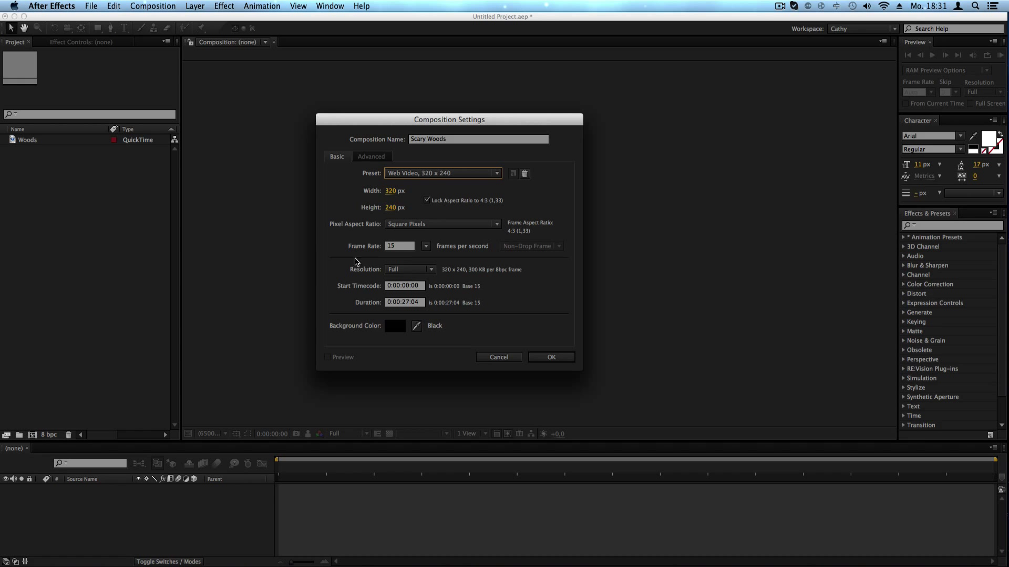
Examine the composition's frame rate and resolution choices and its start timecode and duration settings.
left_click(402, 249)
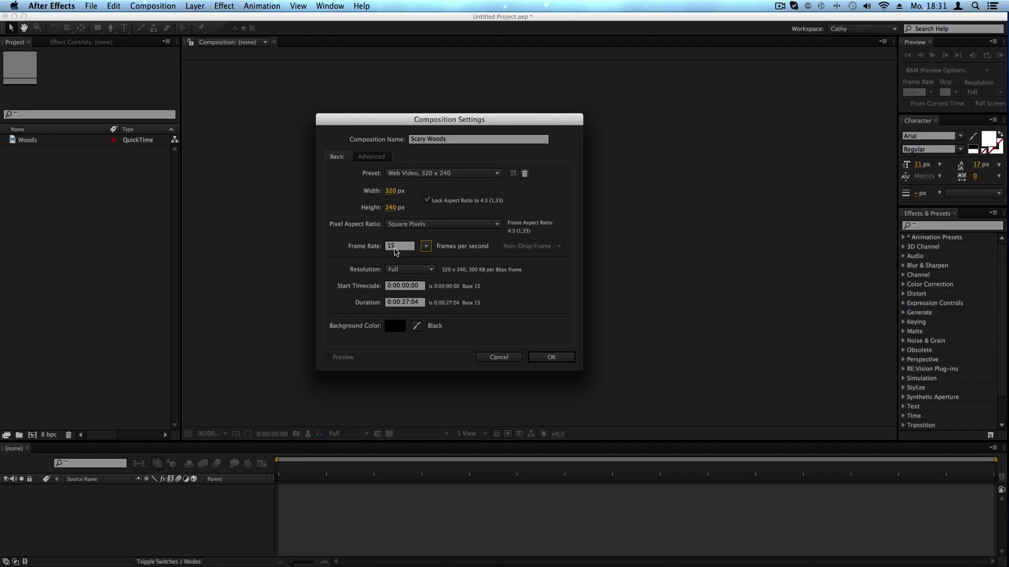
left_click(425, 247)
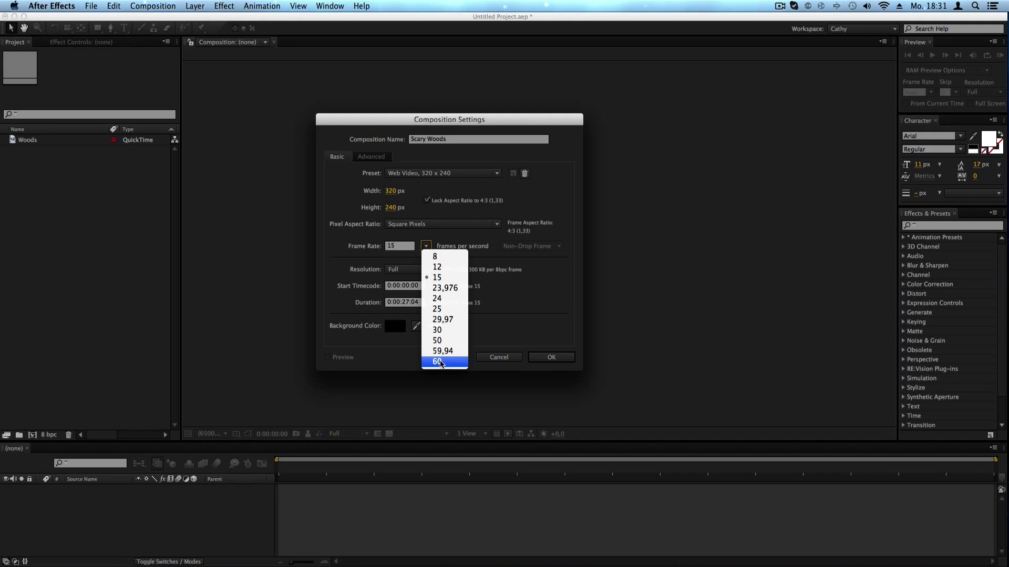
left_click(426, 246)
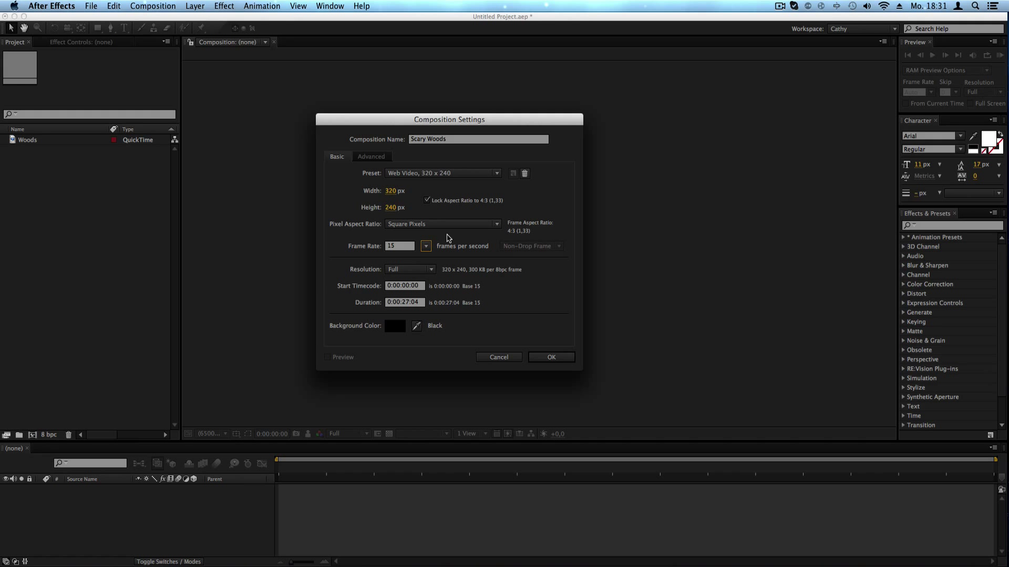
left_click(429, 271)
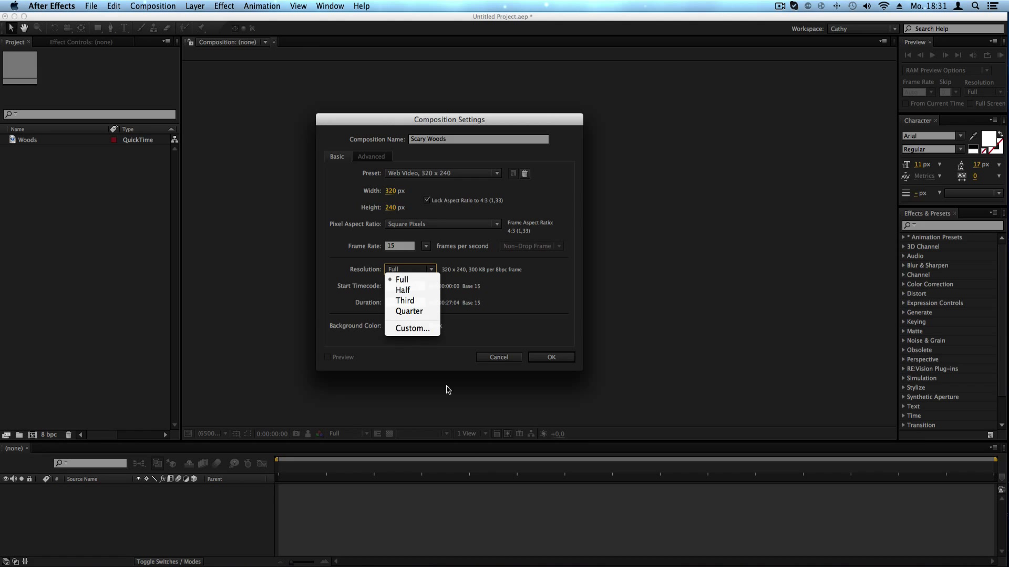
left_click(418, 271)
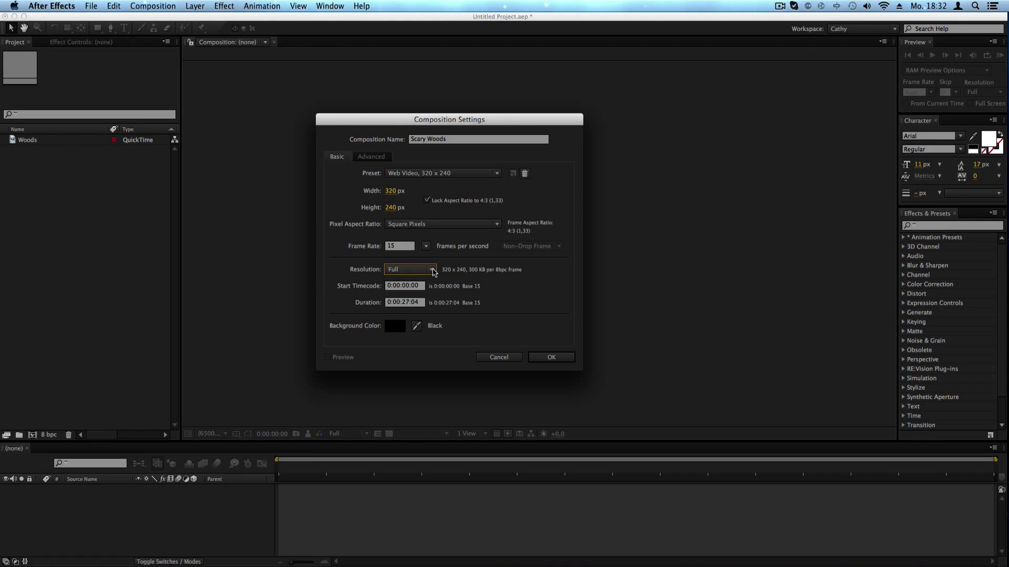
left_click(432, 270)
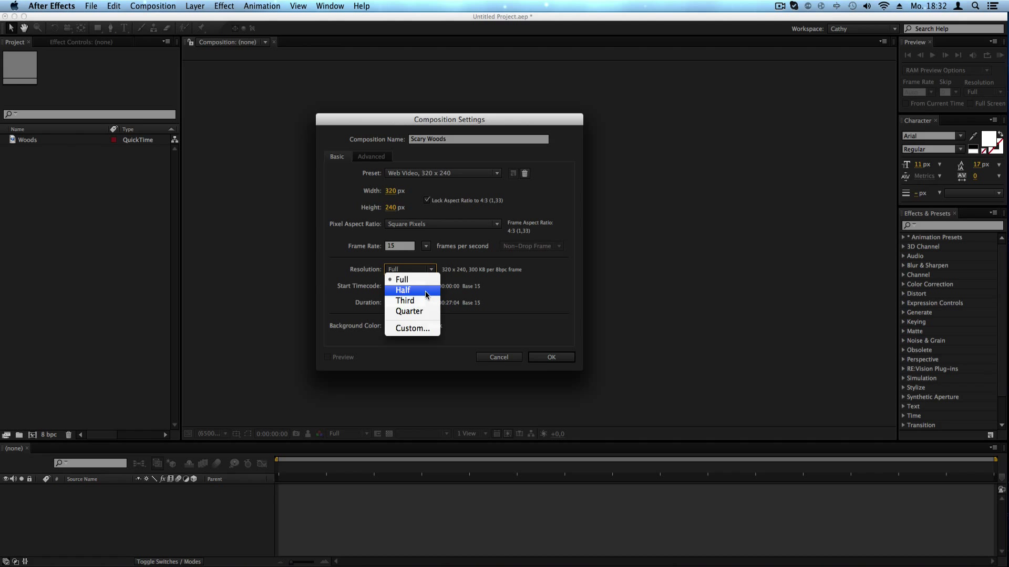
left_click(442, 269)
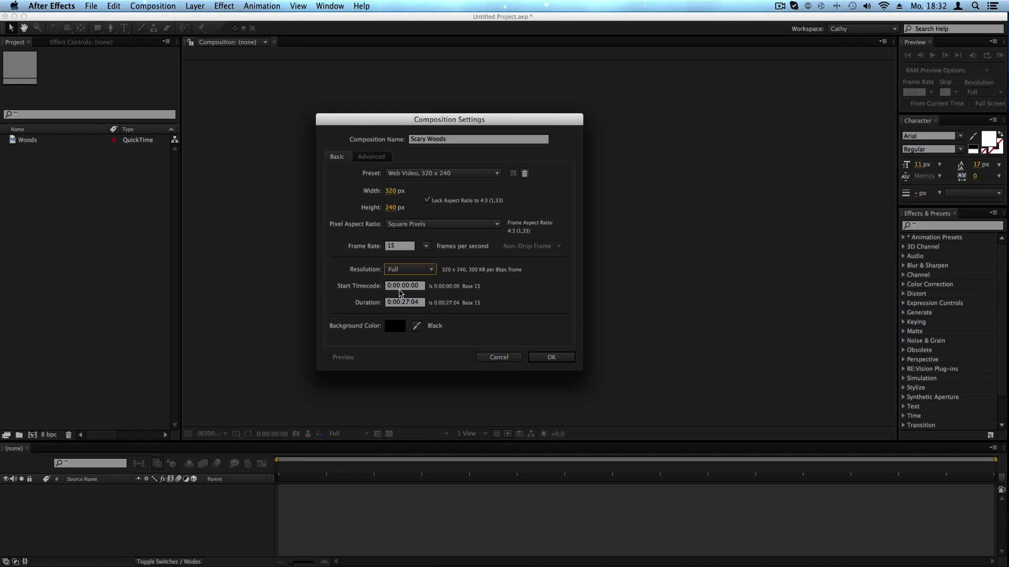
left_click(400, 291)
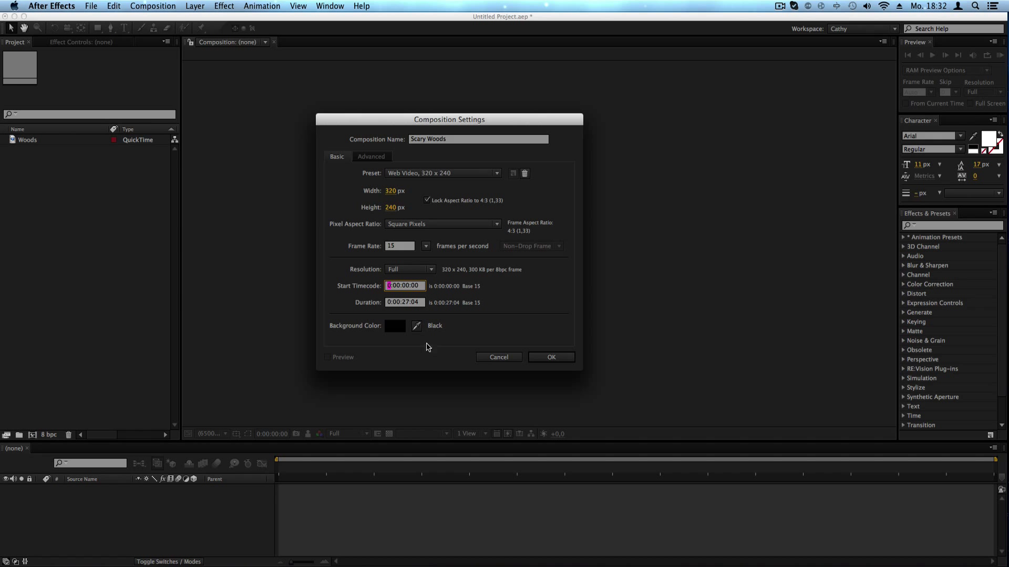
left_click(409, 303)
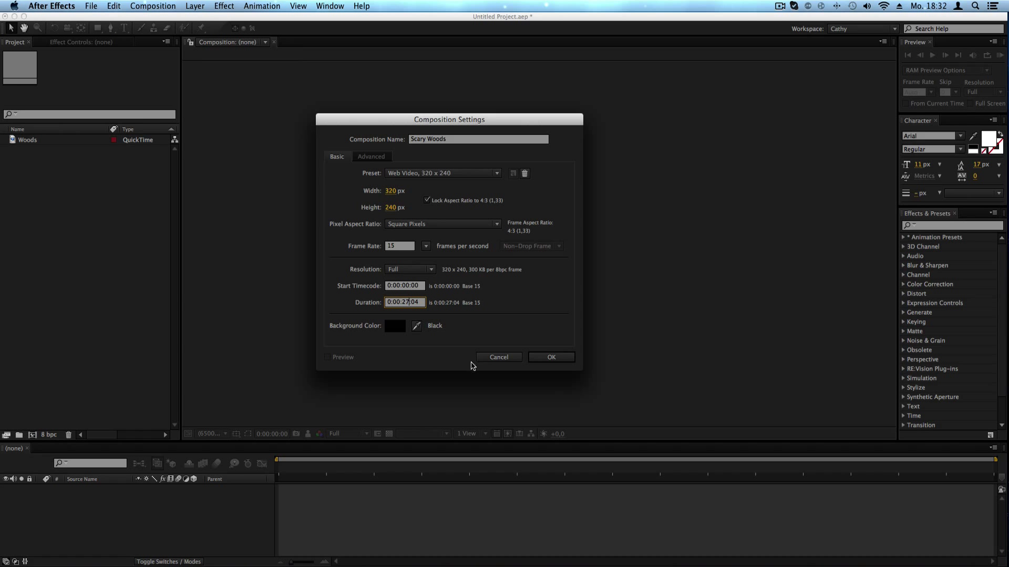
Try out the eyedropper and the colour swatch for the composition's background colour.
left_click(416, 325)
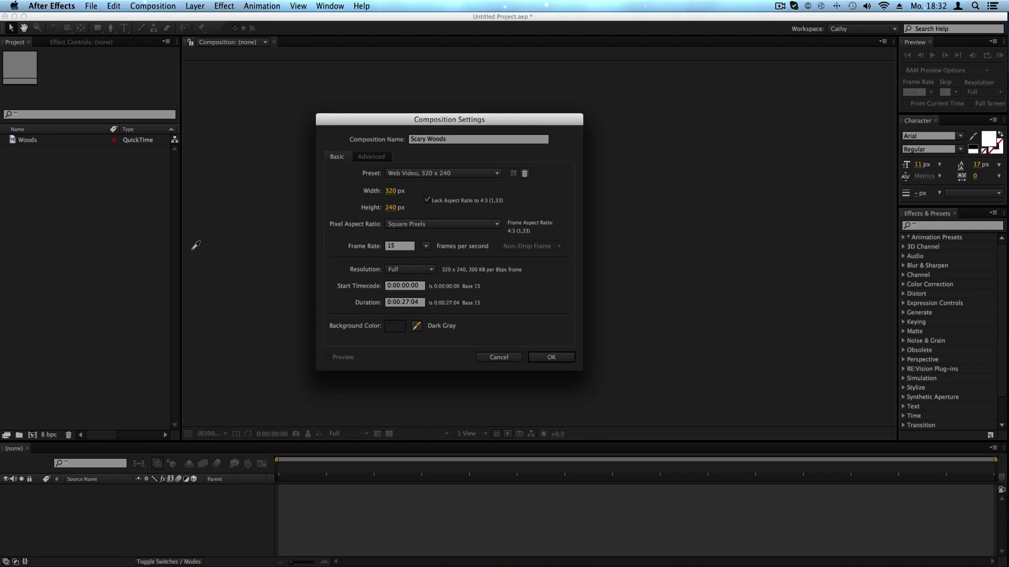
left_click(374, 115)
left_click(402, 330)
left_click_drag(403, 338, 430, 353)
left_click(513, 203)
Create the Scary Woods composition and place the Woods footage in its timeline, starting at about 2 seconds.
left_click(556, 358)
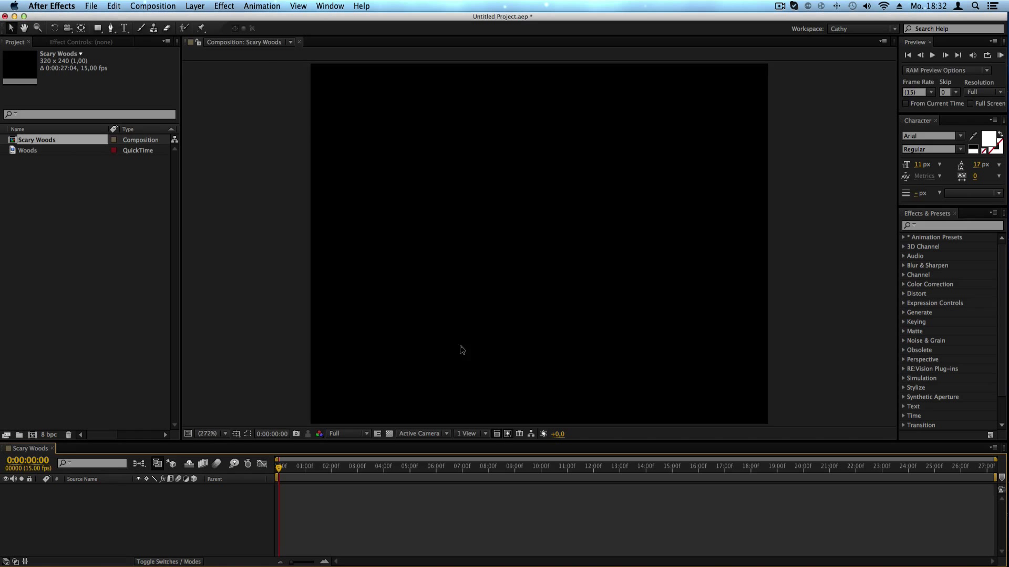
key("period")
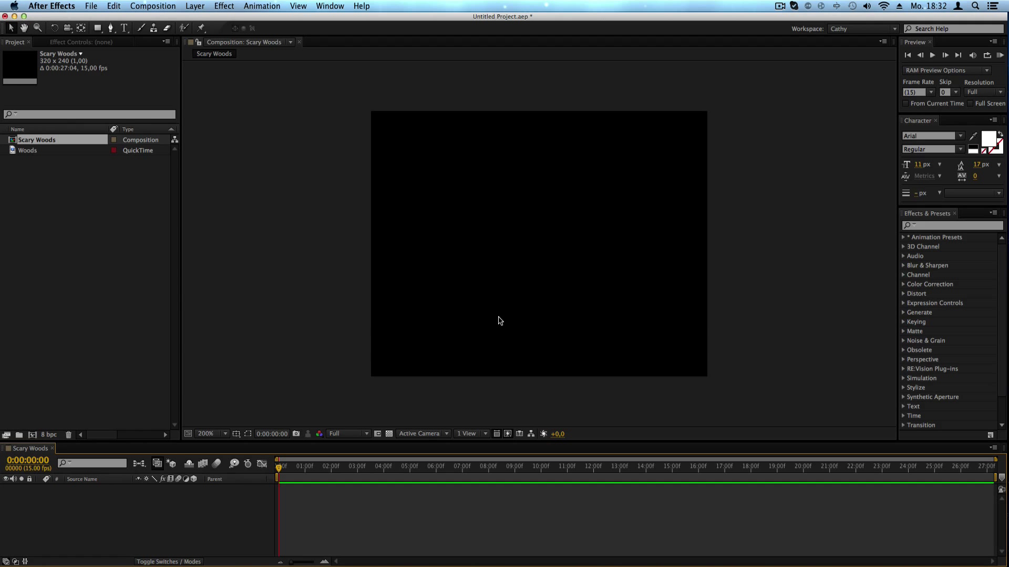
left_click(52, 181)
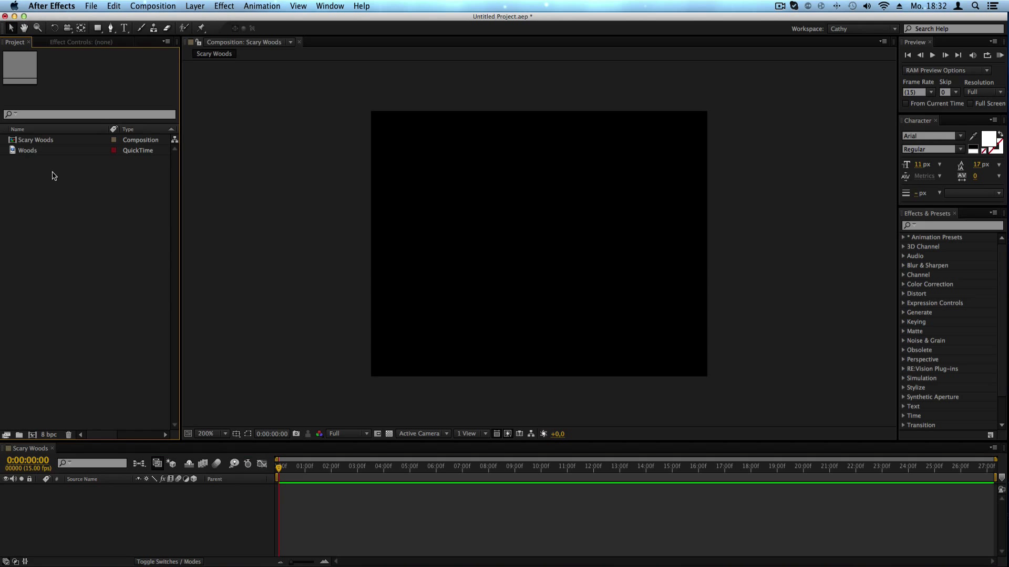
left_click_drag(25, 154, 333, 531)
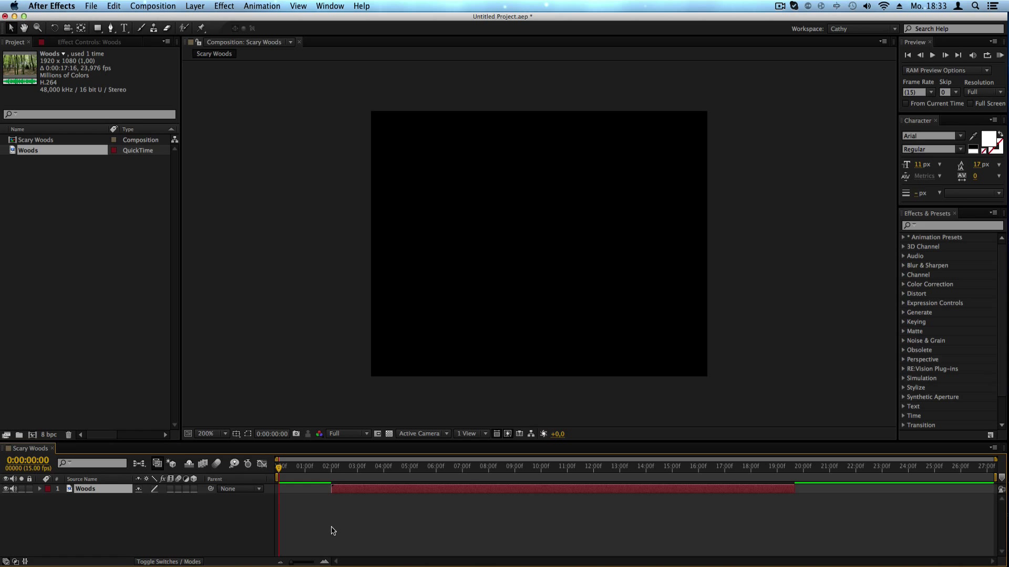
Shift the Woods layer to start at 0 seconds and reposition it so the stick hut is centred in the Scary Woods frame.
left_click_drag(343, 489, 288, 489)
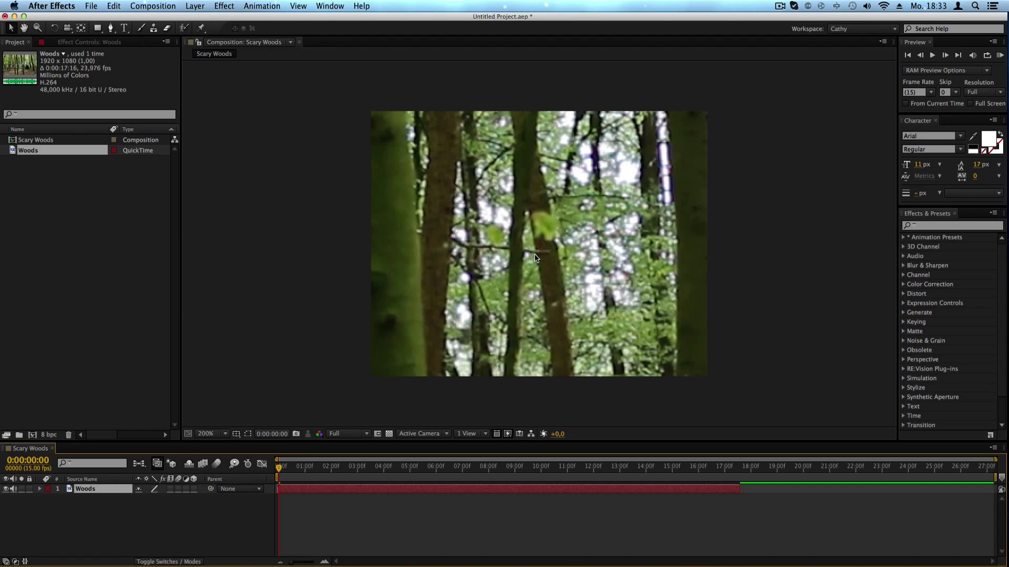
key("comma")
left_click_drag(535, 258, 645, 239)
left_click_drag(529, 224, 495, 242)
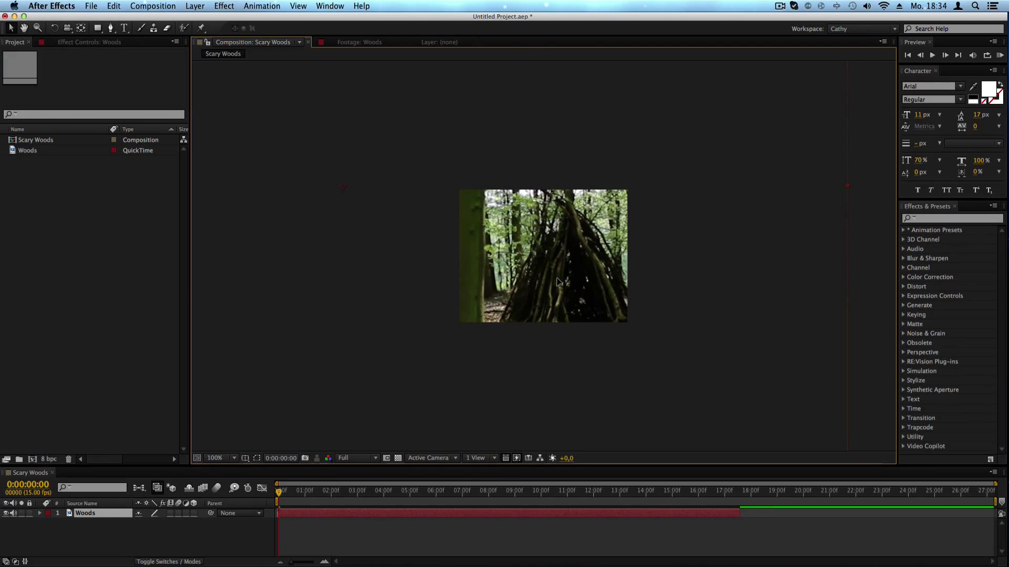
left_click_drag(578, 207, 542, 236)
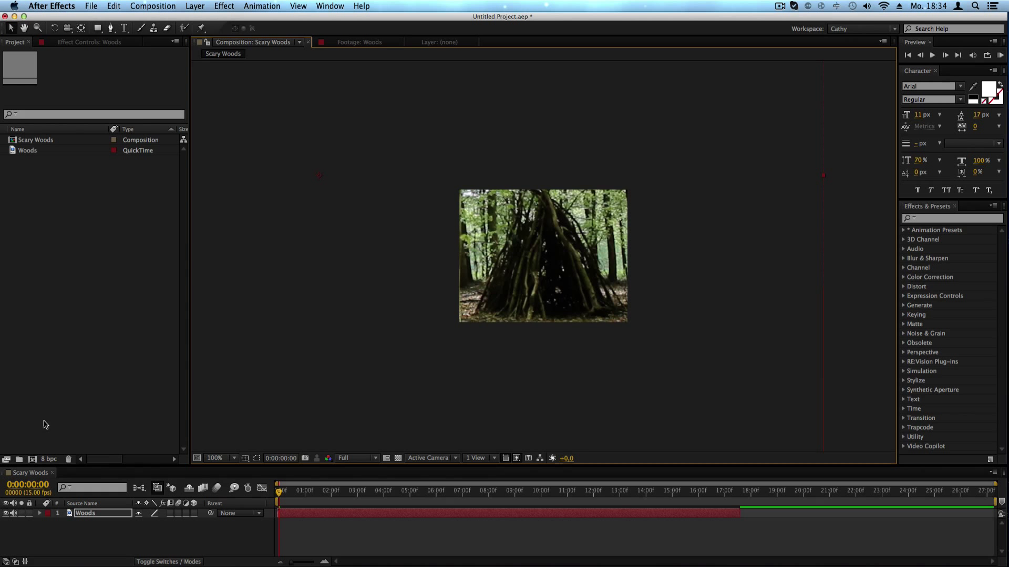
Create a second composition, keeping the default name Comp 1 and the Web Video, 320 x 240 preset.
left_click(33, 460)
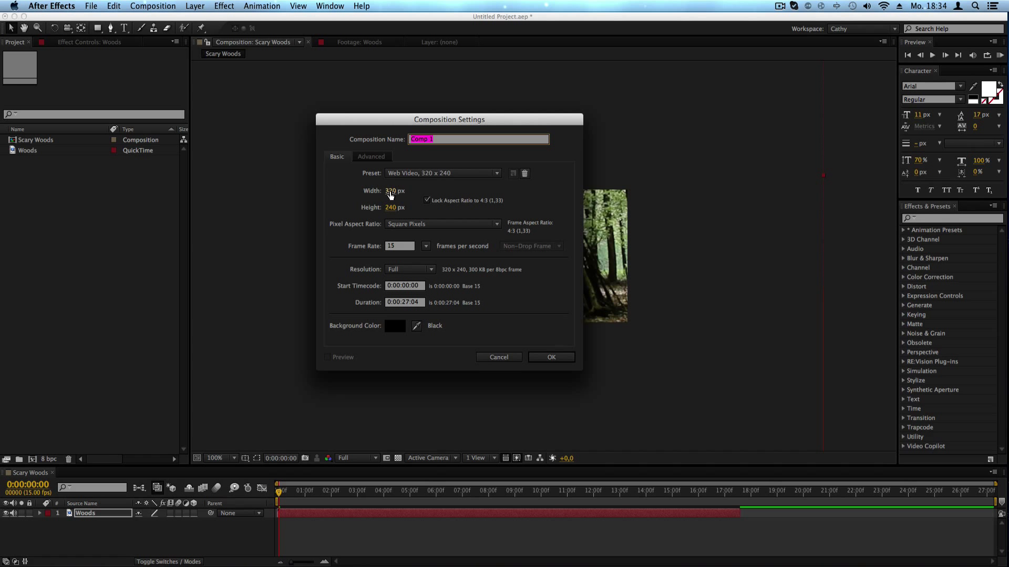
left_click(554, 359)
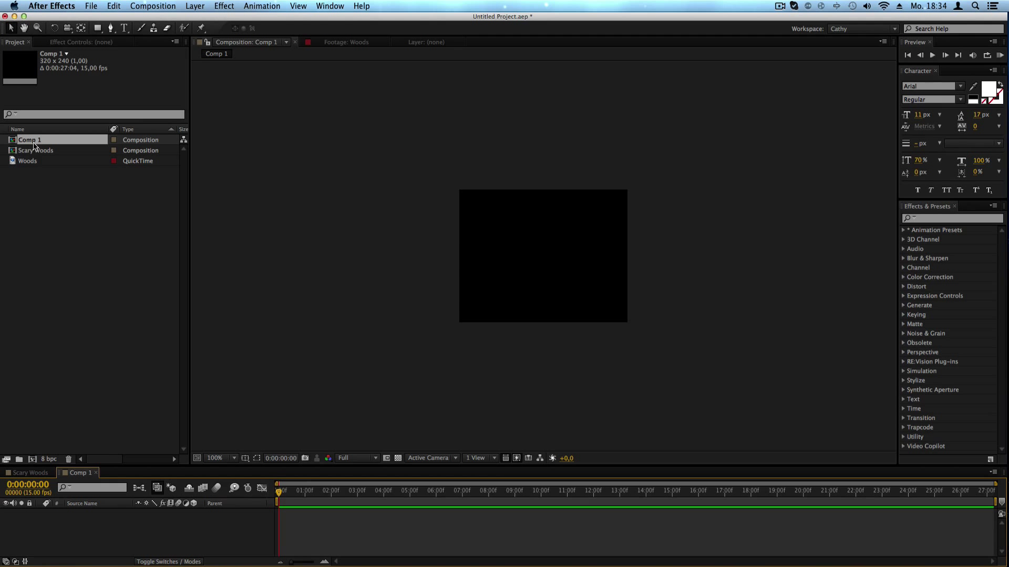
left_click(40, 165)
left_click(37, 139)
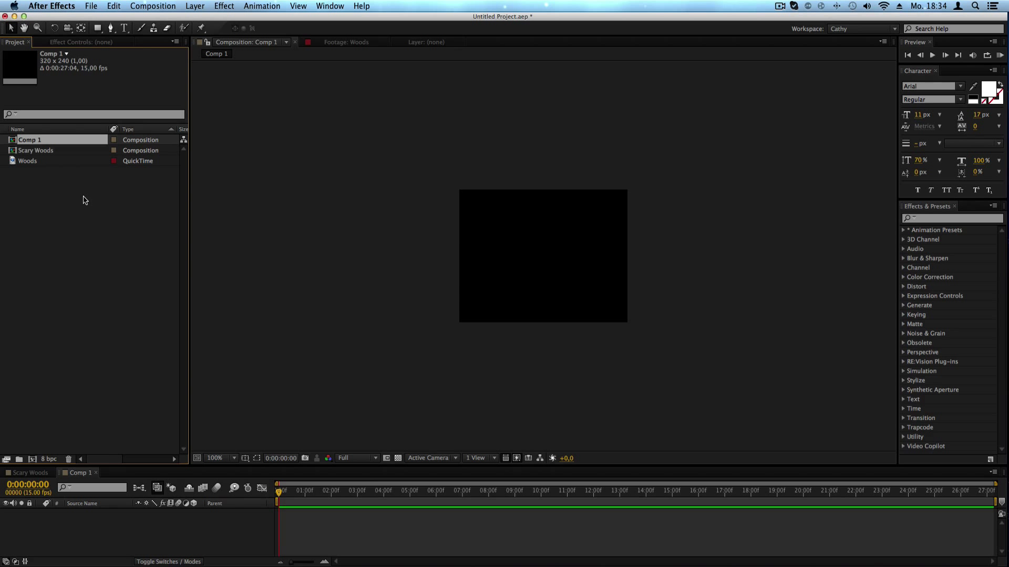
left_click(83, 200)
left_click(45, 141)
left_click(62, 187)
scroll(472, 356, "up", 2)
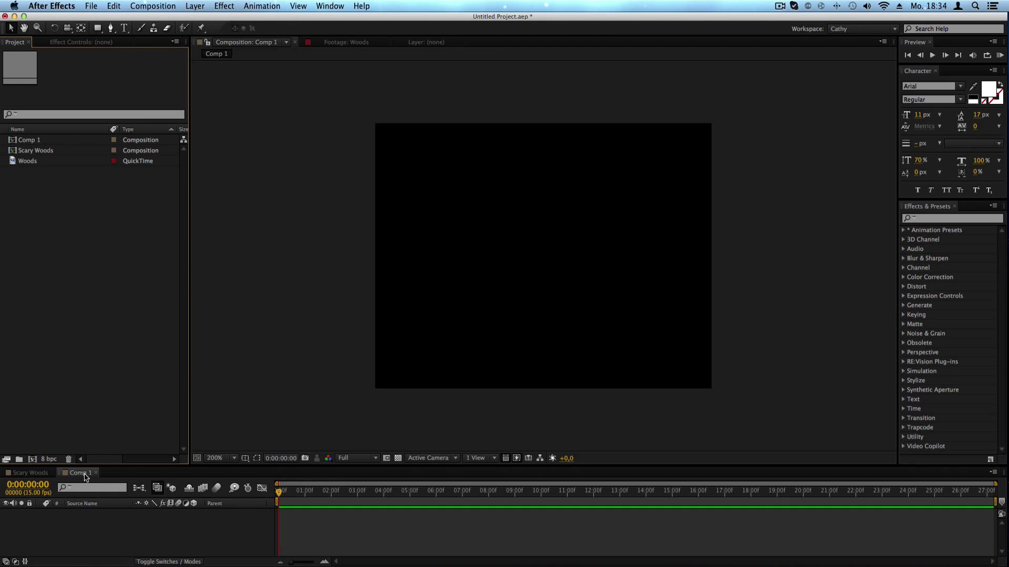
Switch back and forth between the Scary Woods and Comp 1 timelines to compare them.
left_click(31, 473)
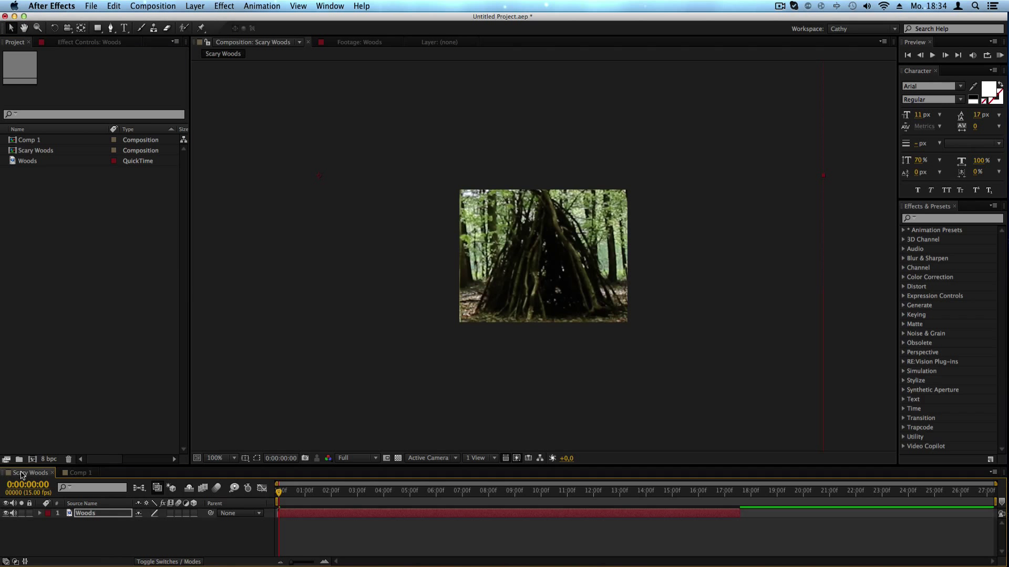
left_click(78, 473)
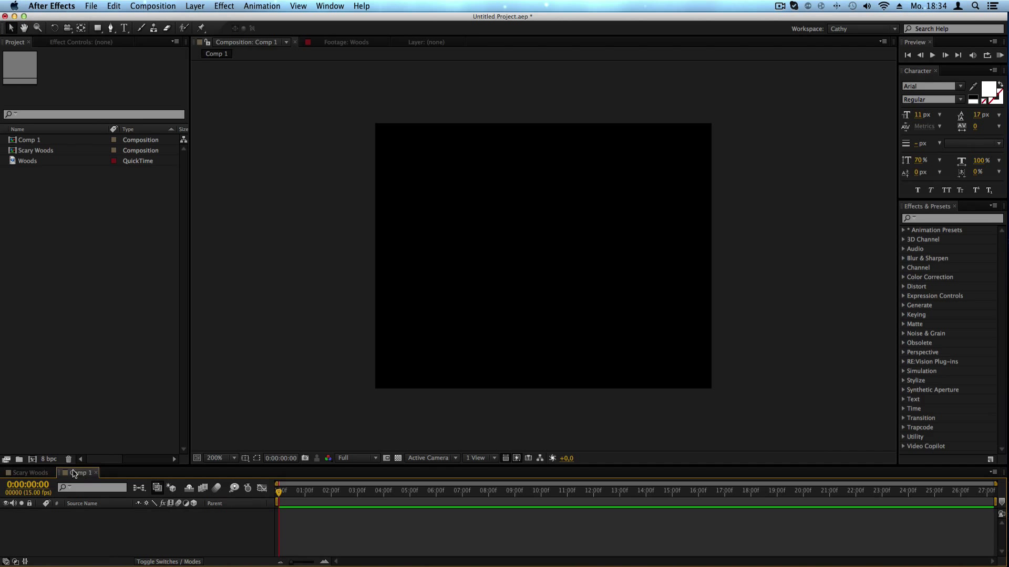
left_click(42, 472)
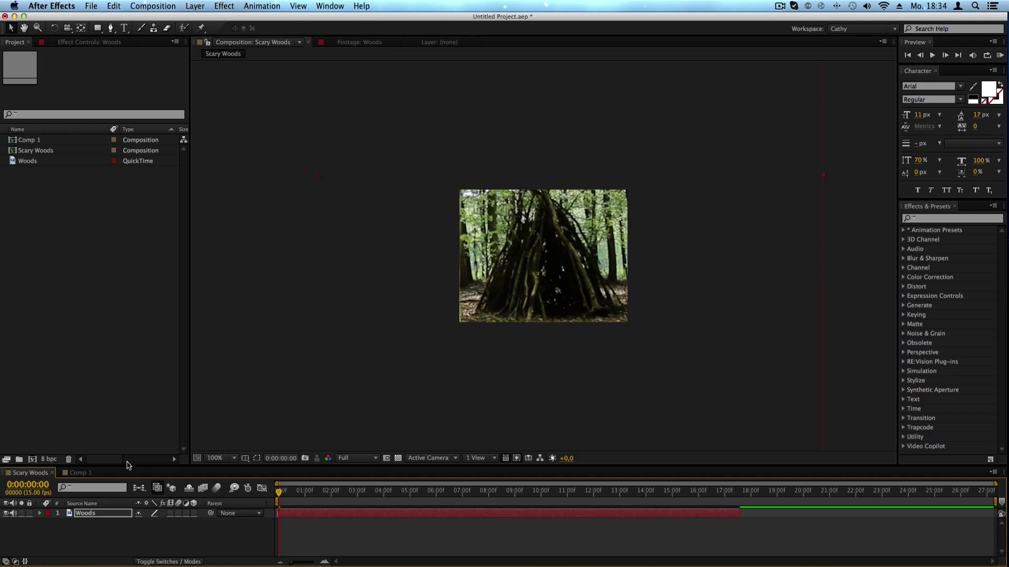
left_click(81, 473)
Close the Comp 1 timeline, reopen the composition from the project items, and close its timeline again.
left_click(96, 472)
double_click(26, 140)
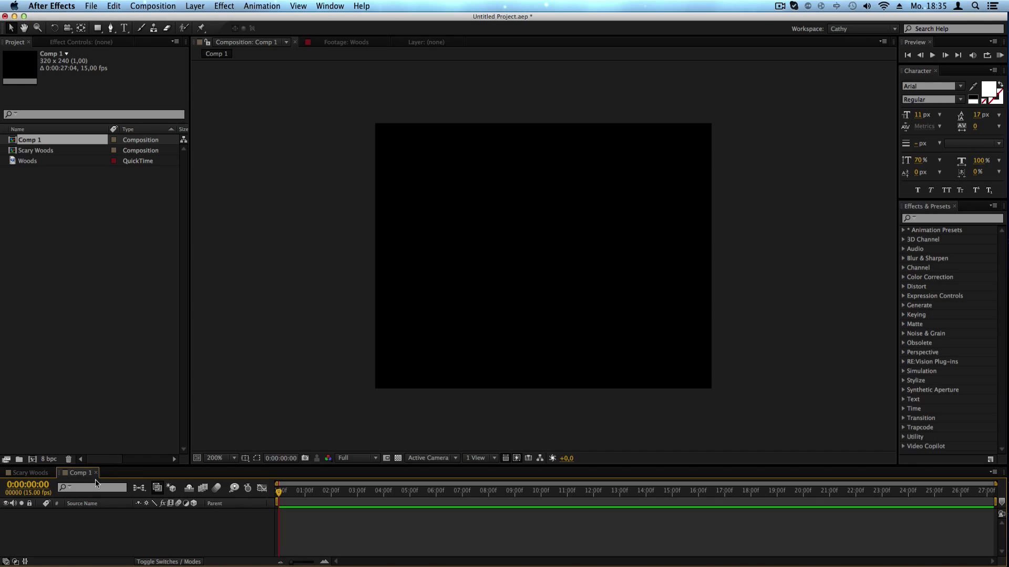
left_click(96, 474)
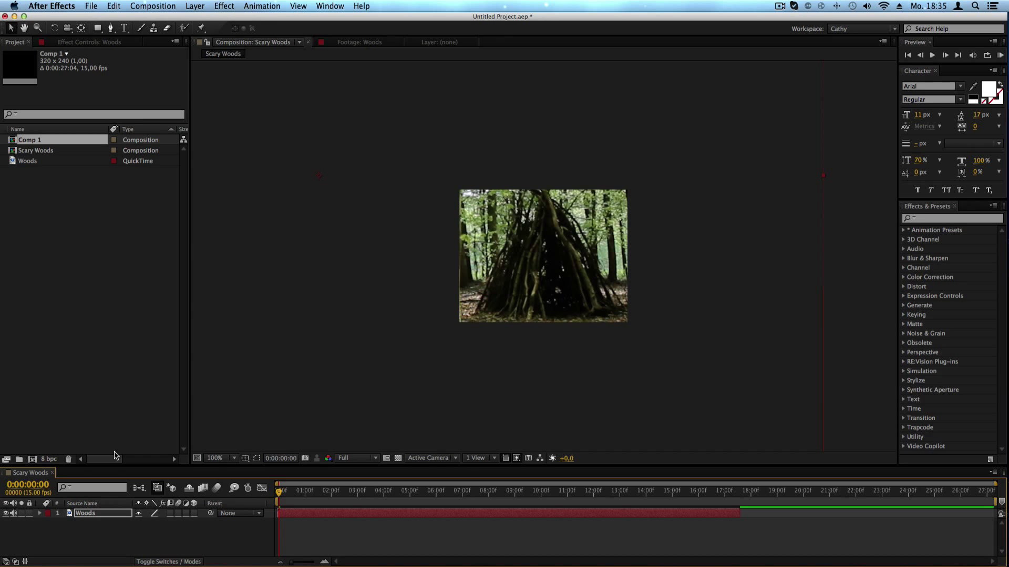
left_click(122, 351)
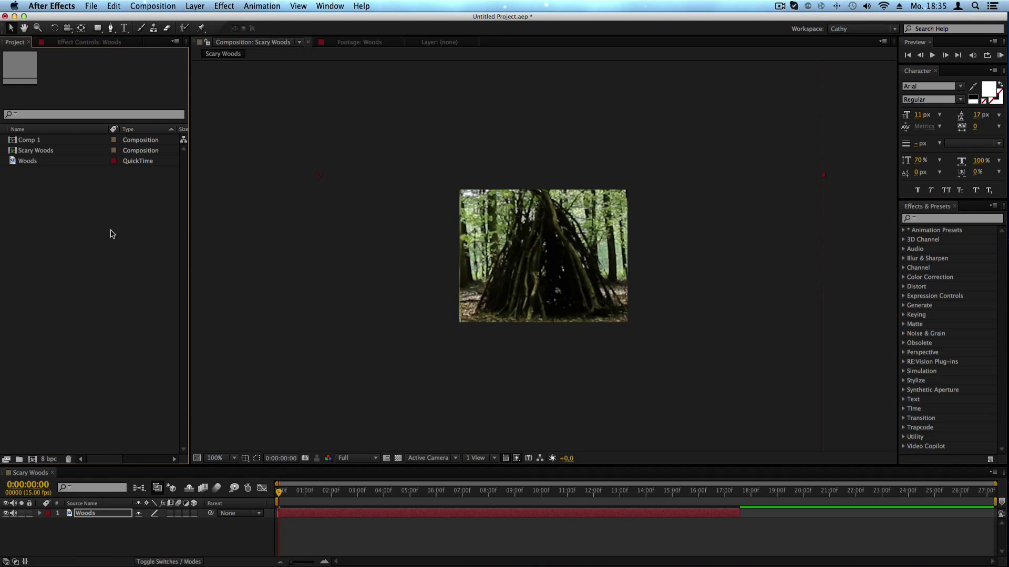
Create a composition directly from the Woods footage so it takes over the clip's settings, and select its Woods layer.
left_click(32, 161)
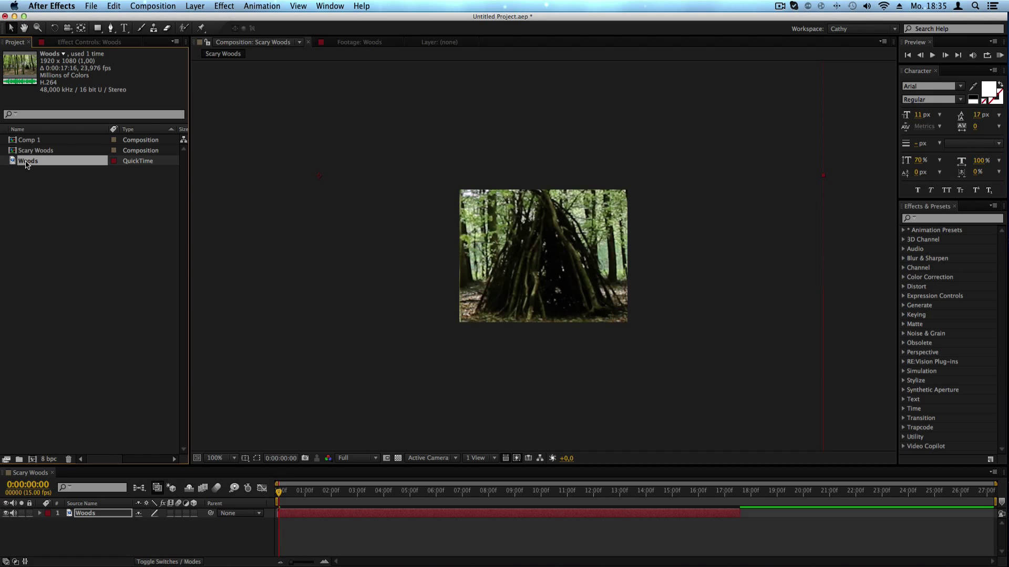
left_click_drag(27, 164, 33, 463)
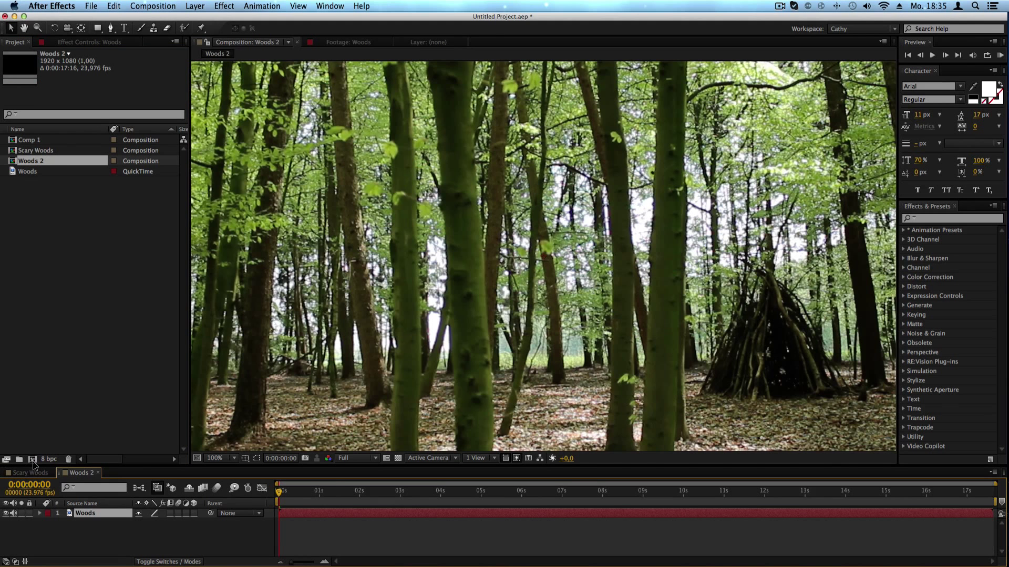
key("comma")
key("comma")
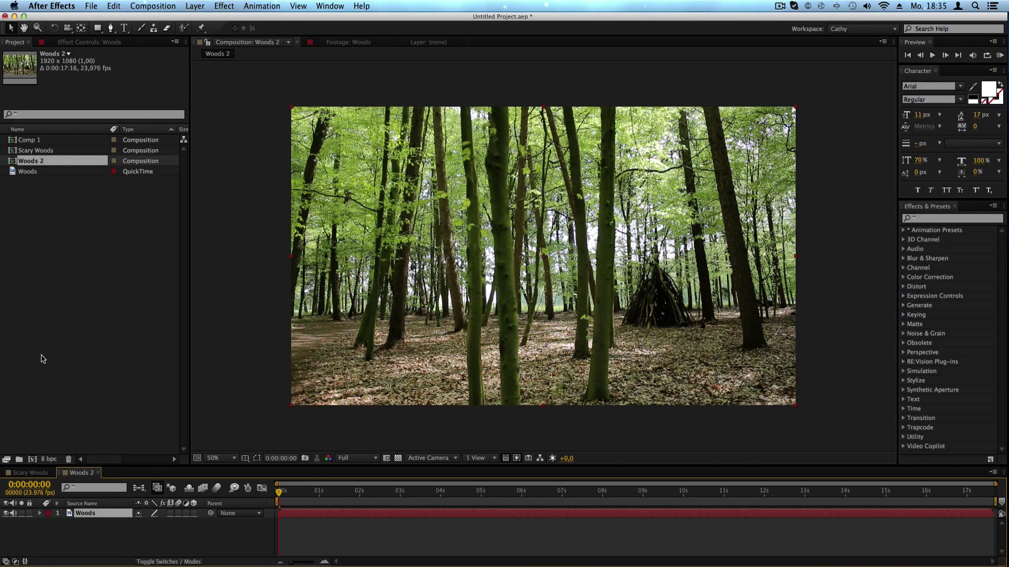
left_click(29, 171)
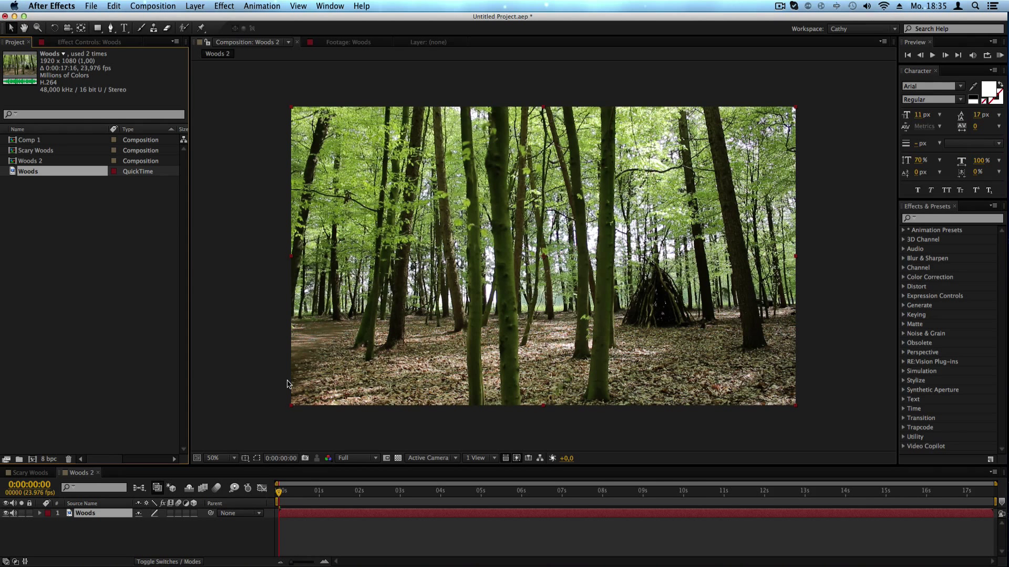
left_click(270, 411)
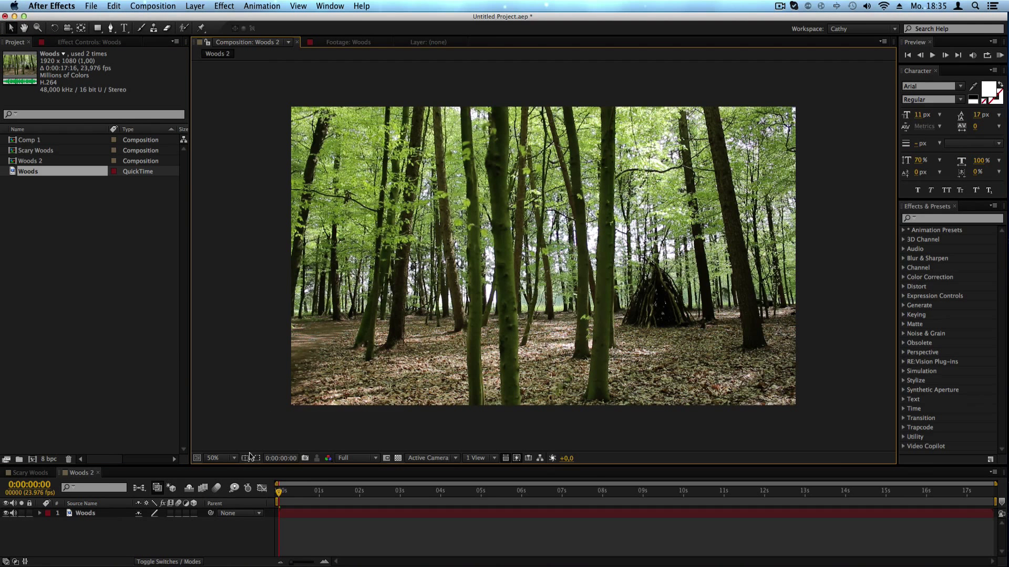
left_click(101, 514)
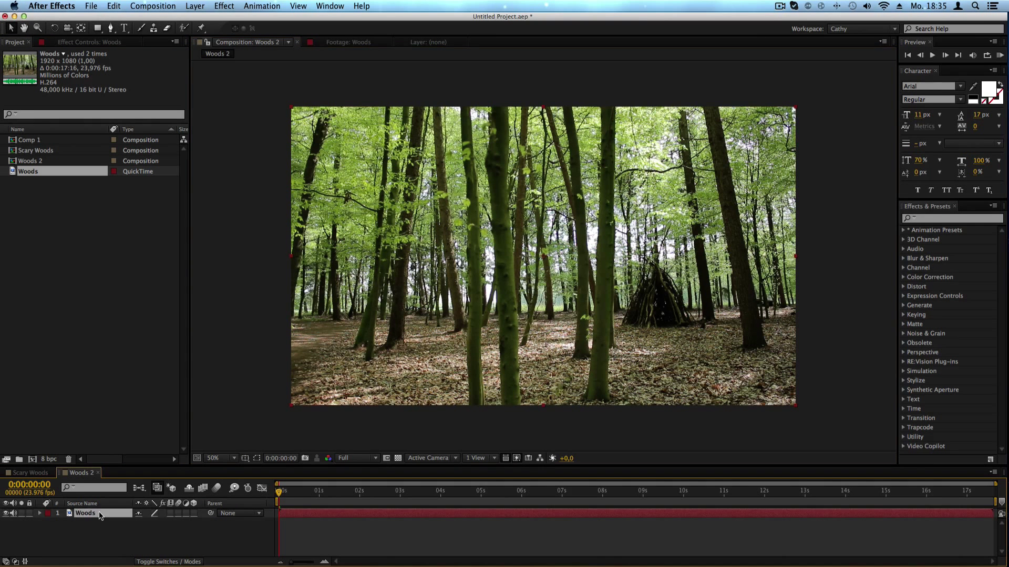
Try scaling the Woods layer in Scary Woods with the Fit to Comp transform.
left_click(22, 475)
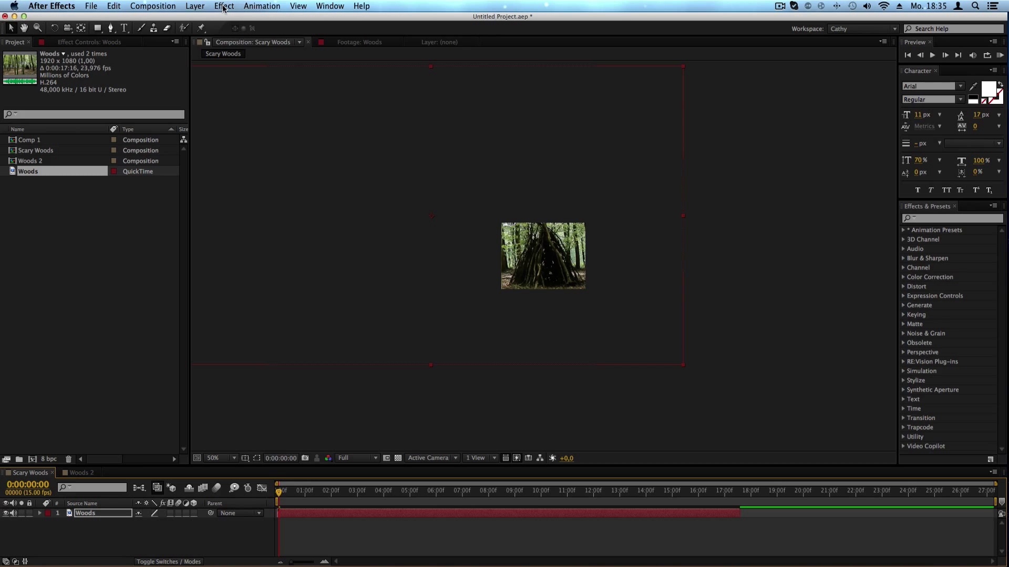
left_click(195, 6)
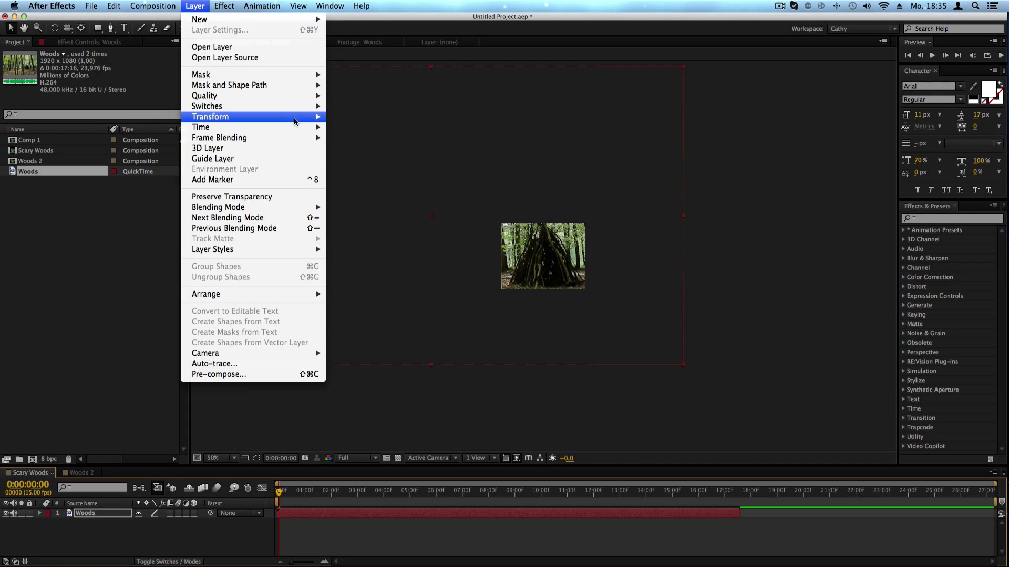
mouse_move(292, 119)
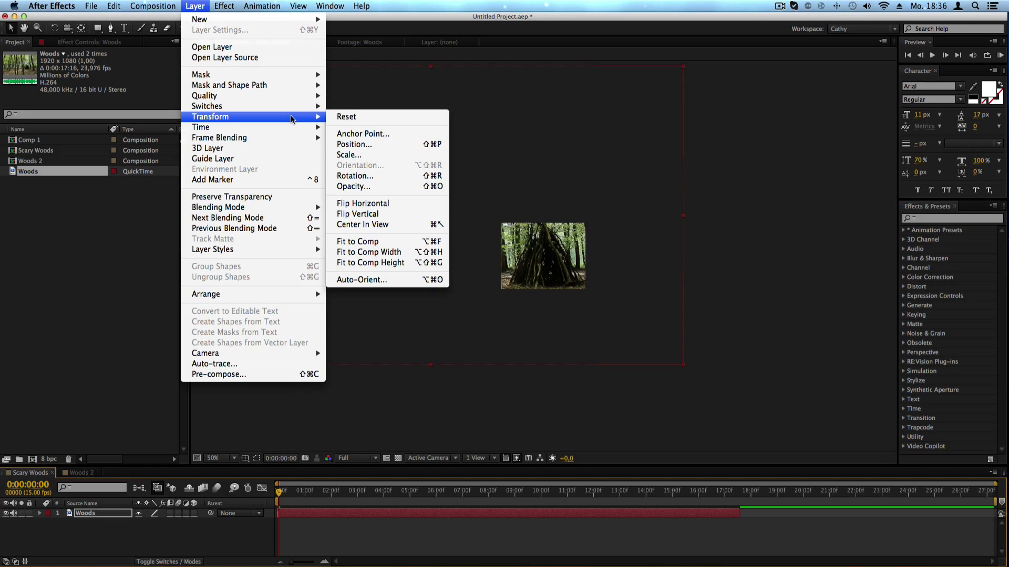
left_click(351, 242)
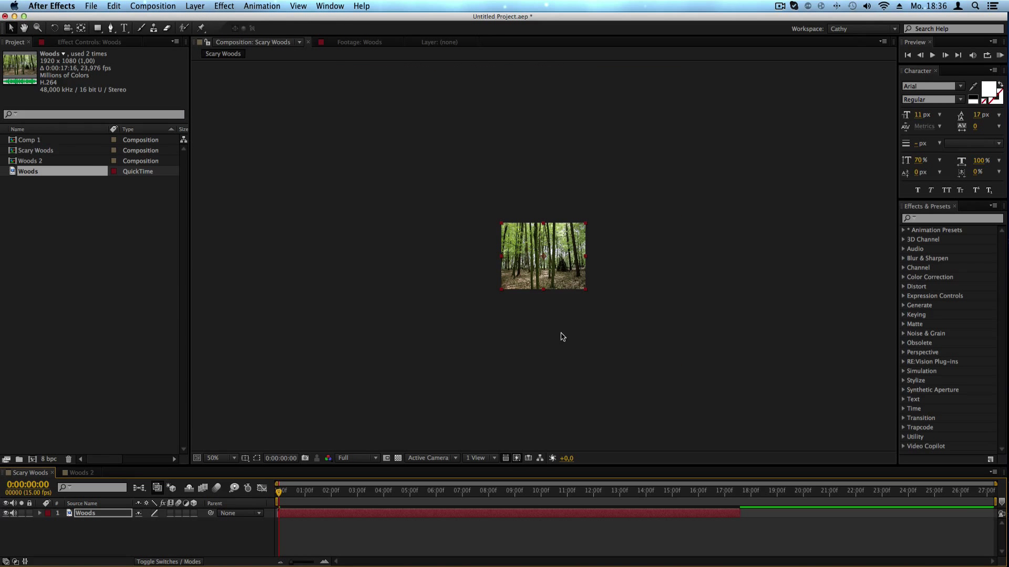
key("period")
key("period")
key("period")
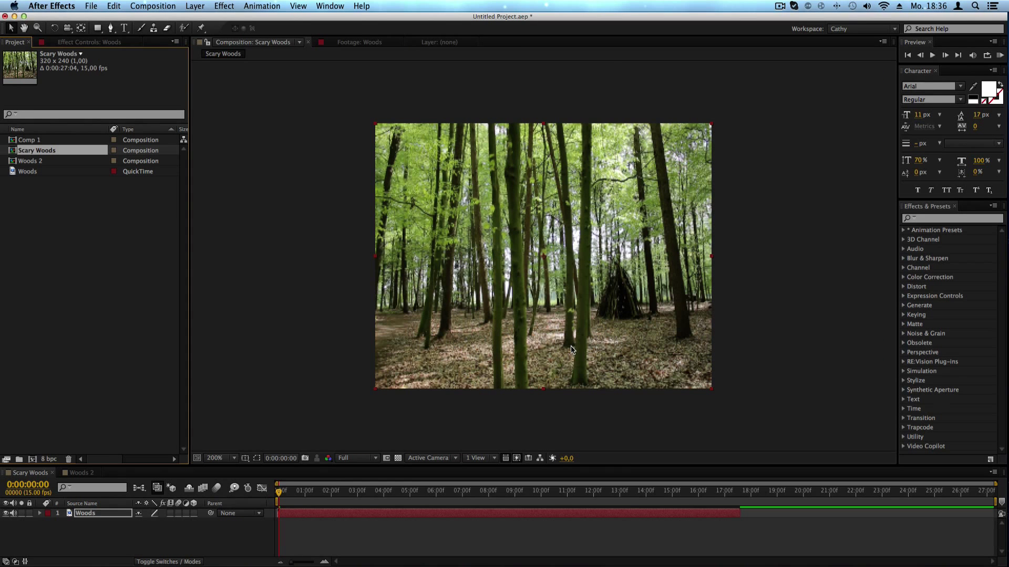
Undo the Fit to Comp transform on the Woods layer in Scary Woods.
left_click(113, 6)
left_click(112, 20)
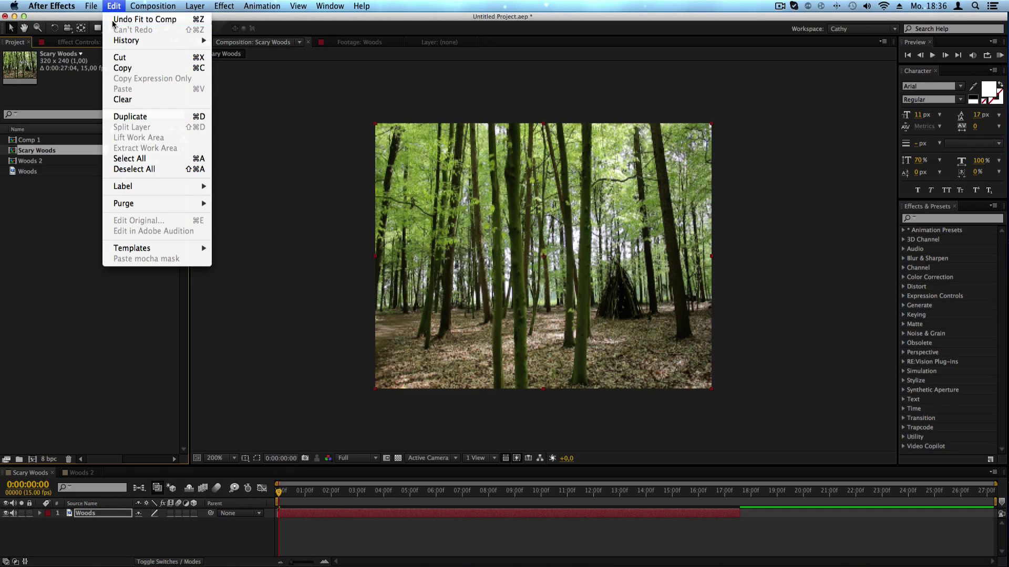
key("comma")
key("comma")
key("comma")
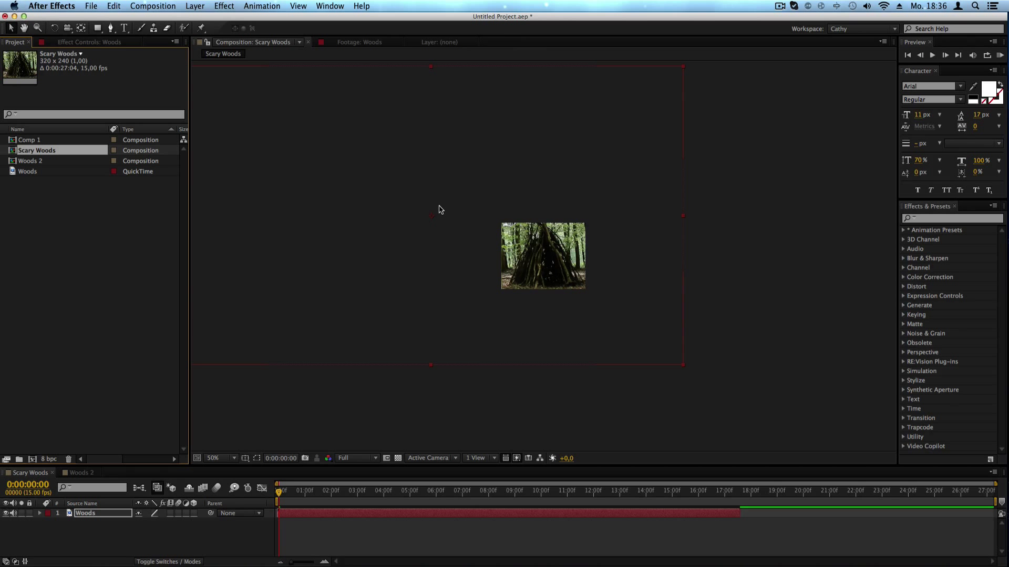
key("comma")
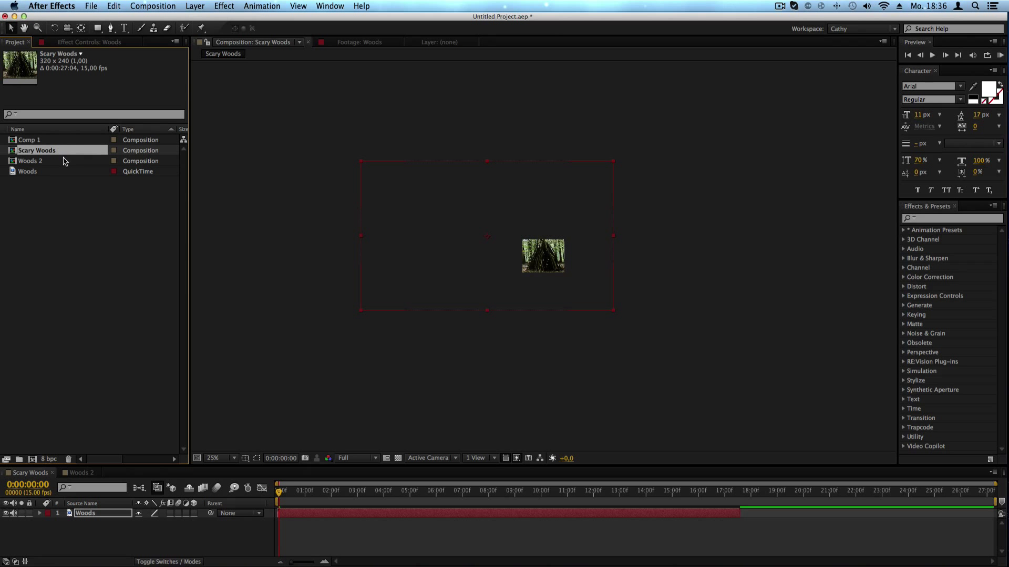
Change the Scary Woods composition to the HDV 1080 25 preset and move the Woods layer to fill its frame.
left_click(61, 174)
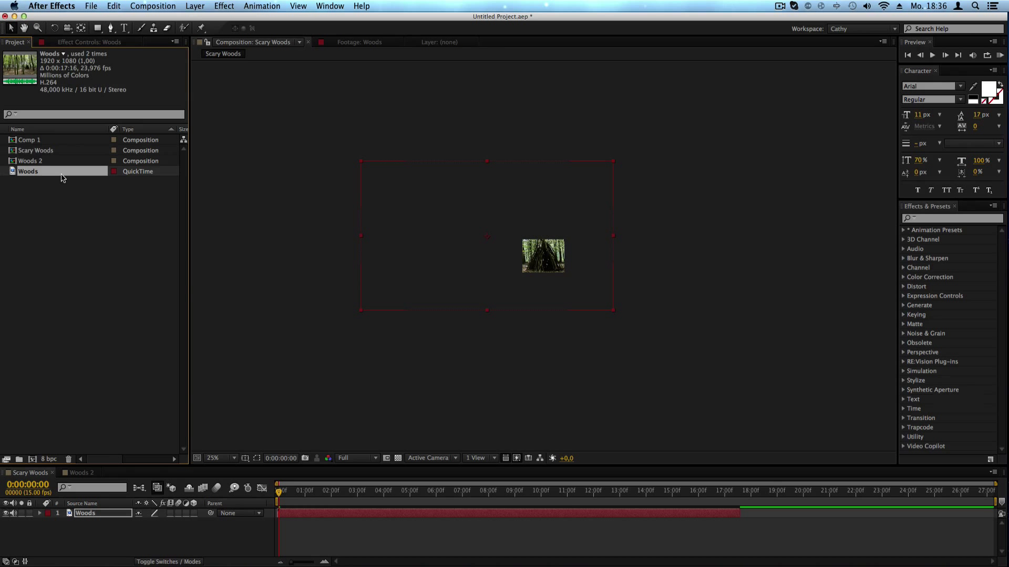
left_click(439, 214)
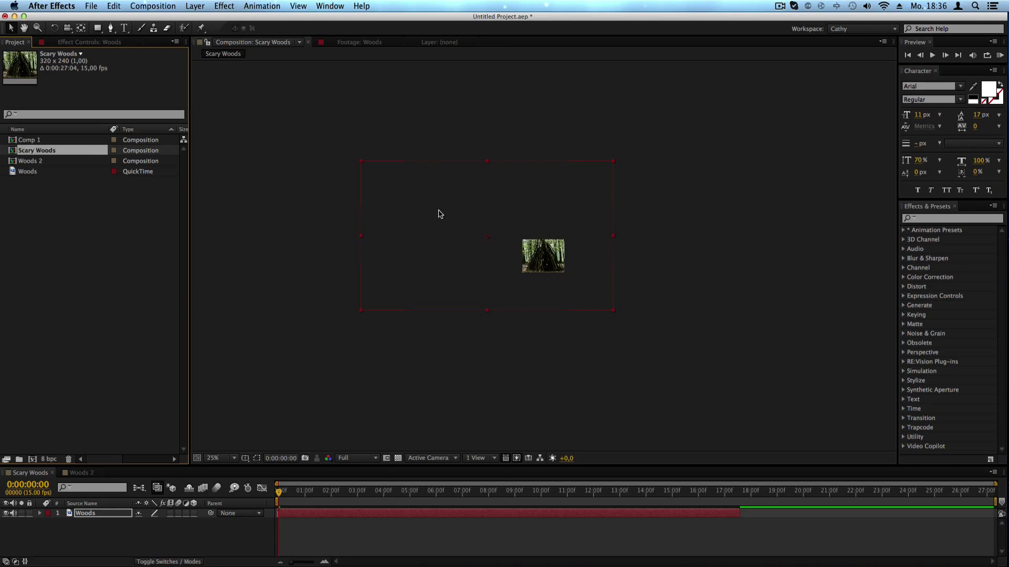
left_click(158, 7)
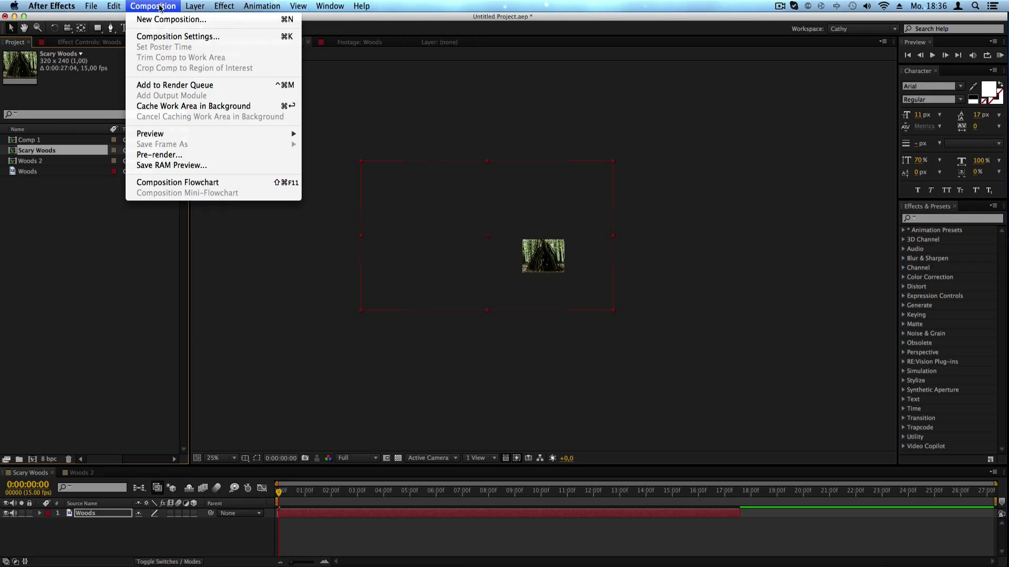
left_click(161, 37)
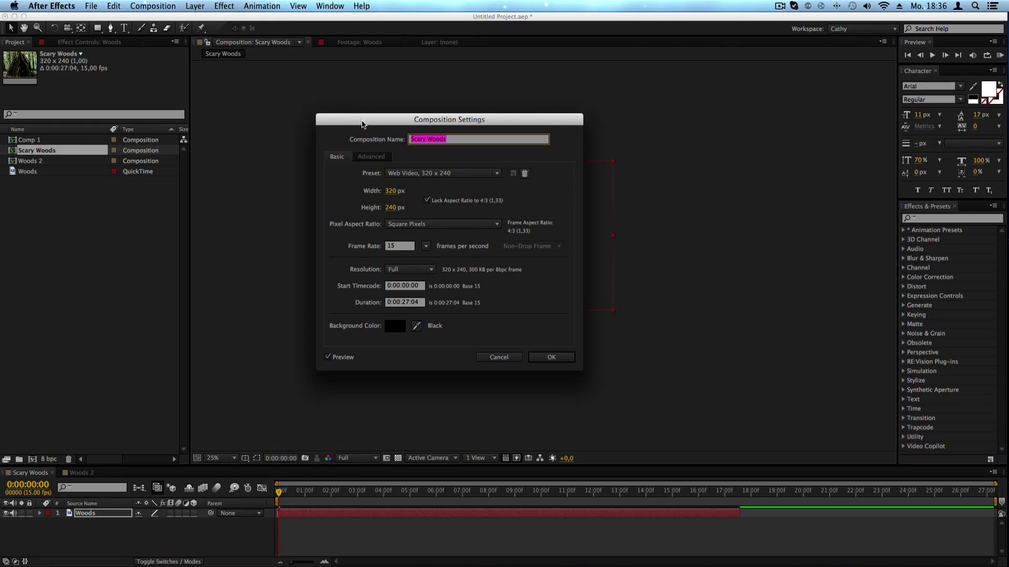
left_click_drag(361, 124, 126, 207)
left_click(245, 254)
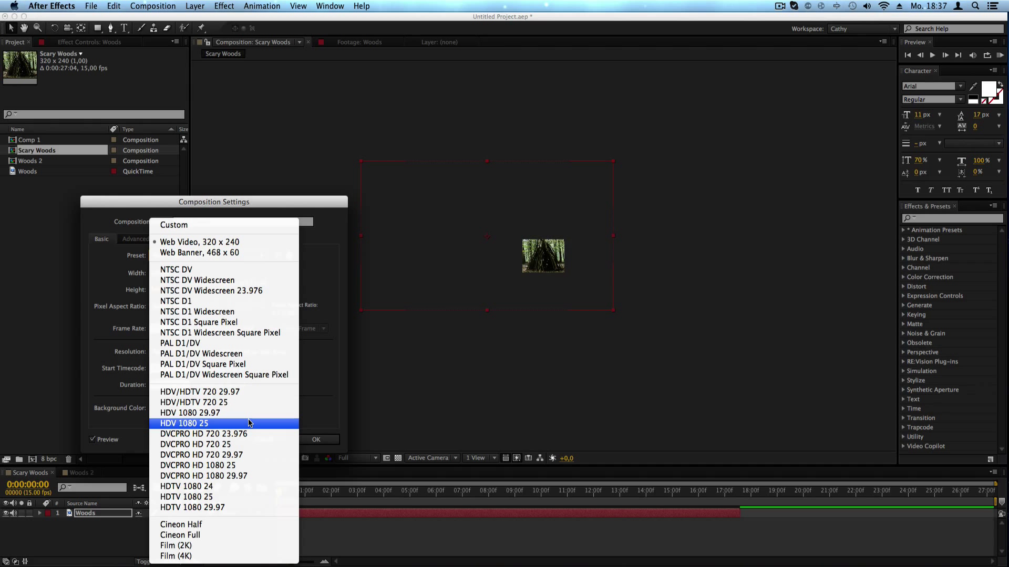
left_click(197, 423)
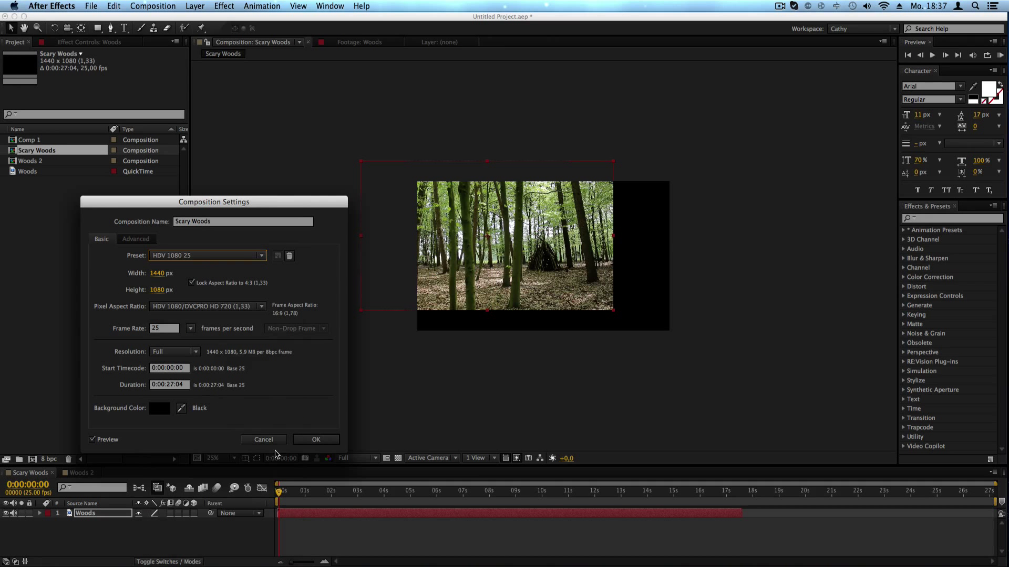
left_click(316, 440)
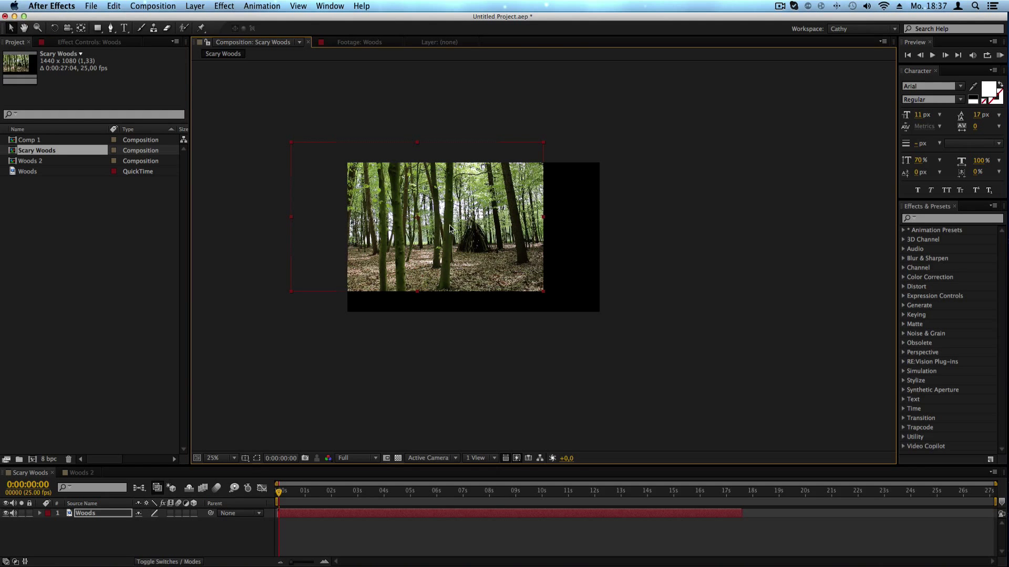
left_click_drag(451, 229, 507, 249)
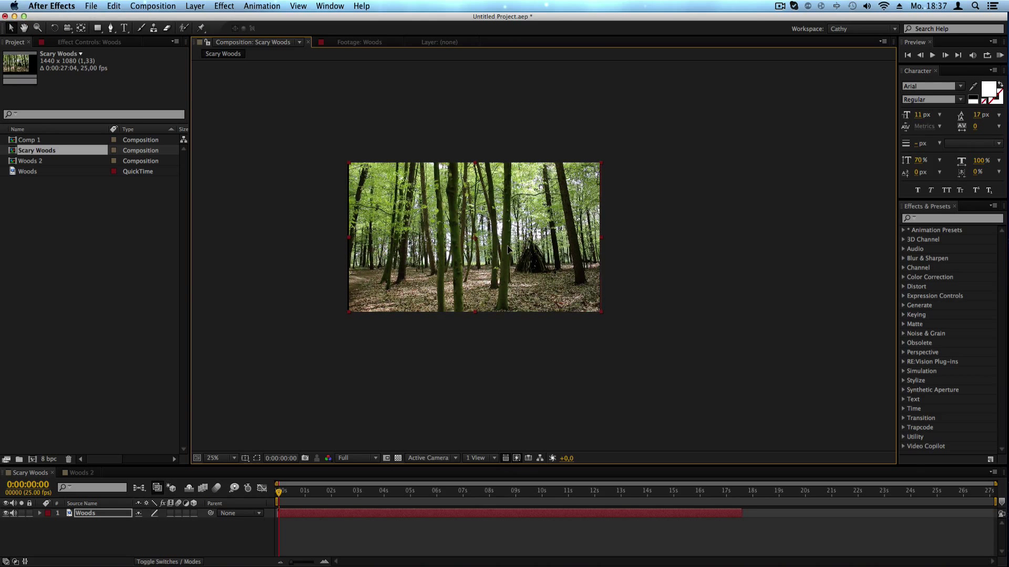
Undo the last repositioning of the Woods layer and fit it to the Scary Woods frame with the Fit to Comp transform.
key("super+z")
key("super+z")
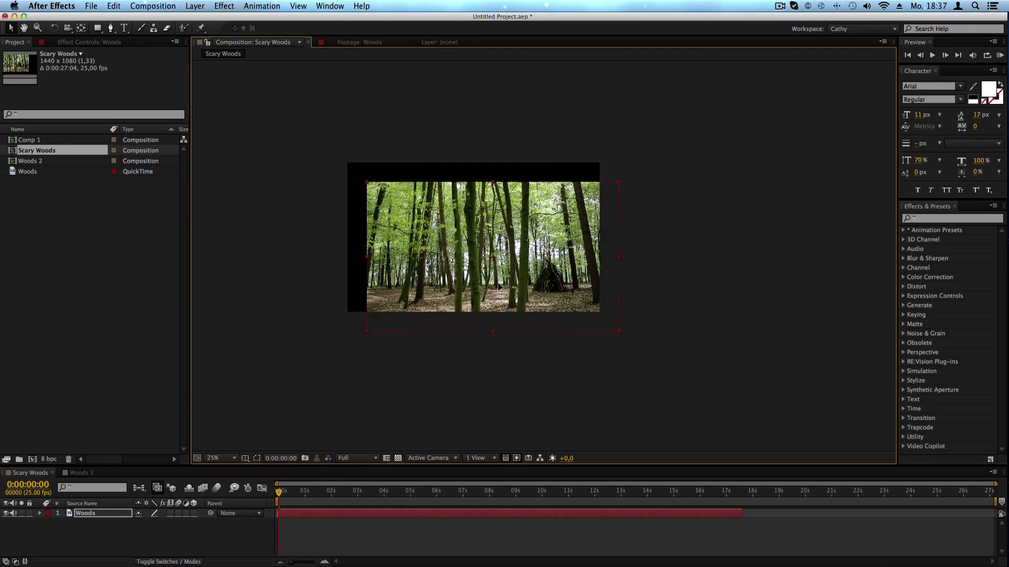
left_click(195, 6)
mouse_move(225, 121)
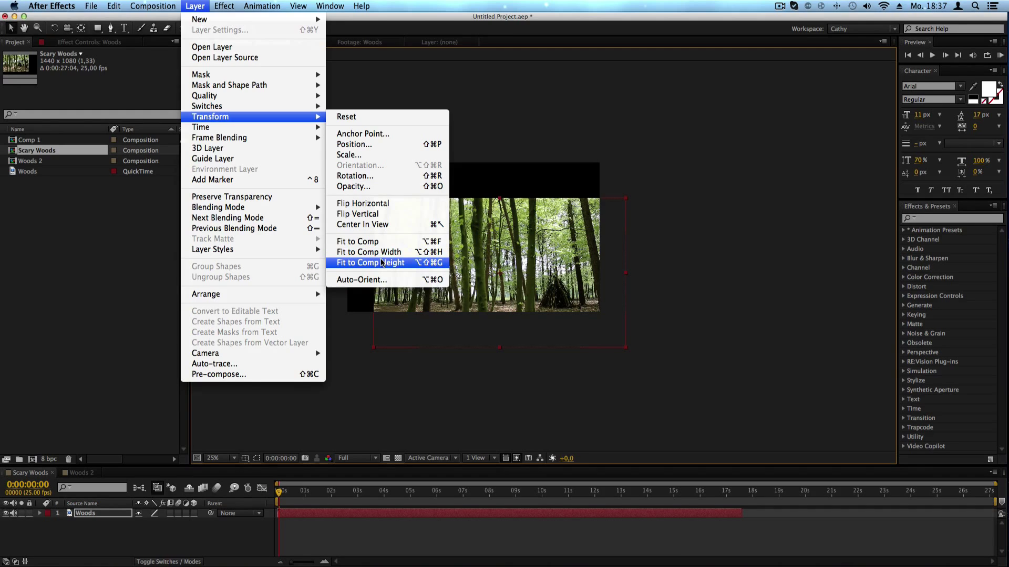
left_click(353, 242)
Inspect the fitted Woods footage up close at 100%, returning to 50% magnification with the whole frame centred in the viewer.
key("period")
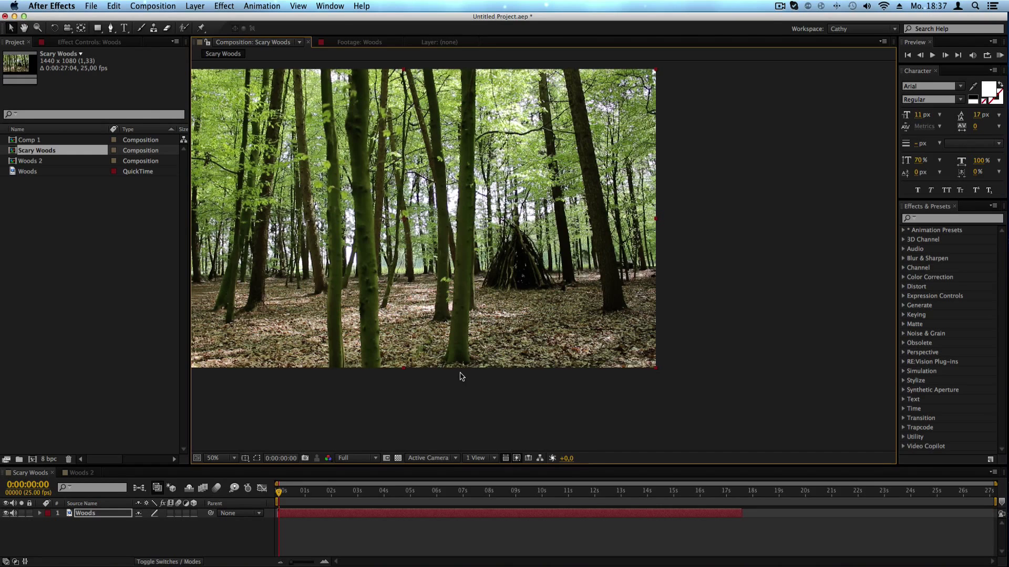
key("period")
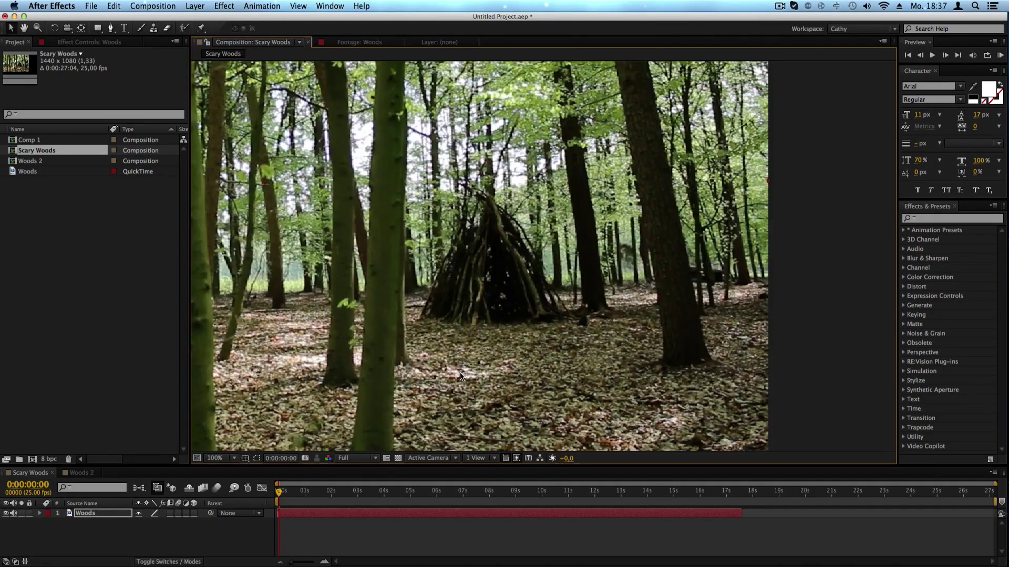
key("comma")
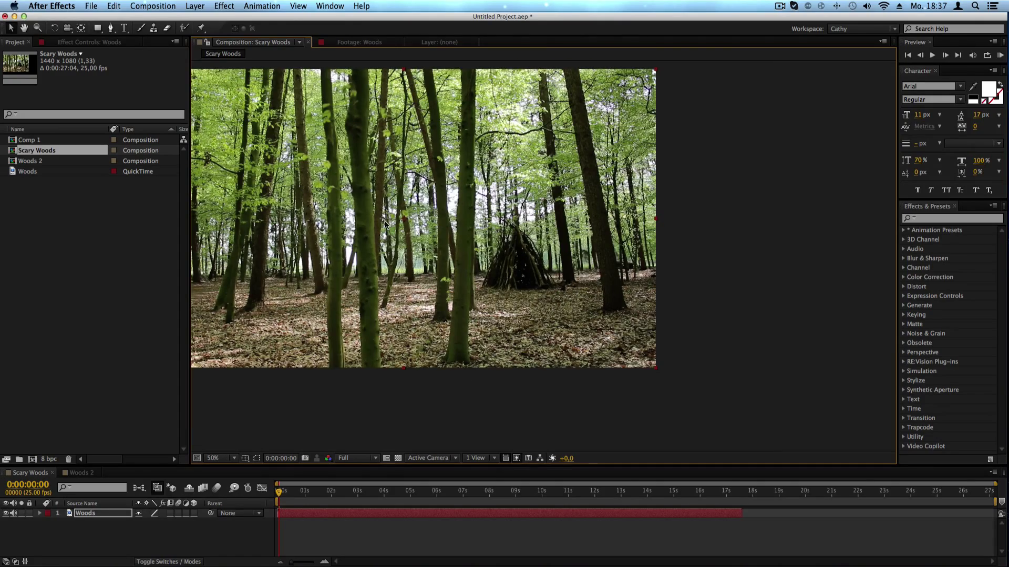
key("h")
left_click_drag(363, 185, 497, 216)
key("v")
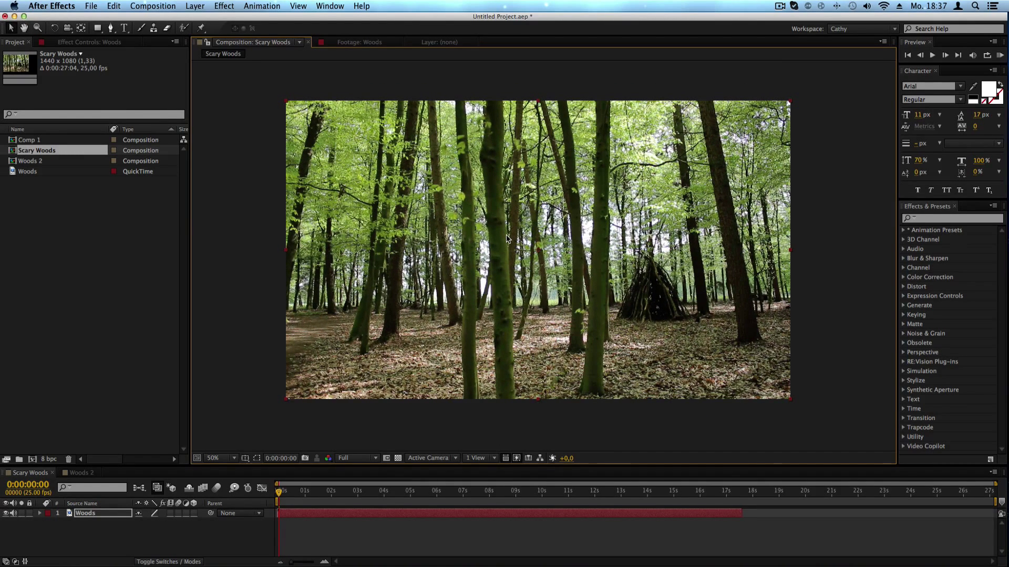